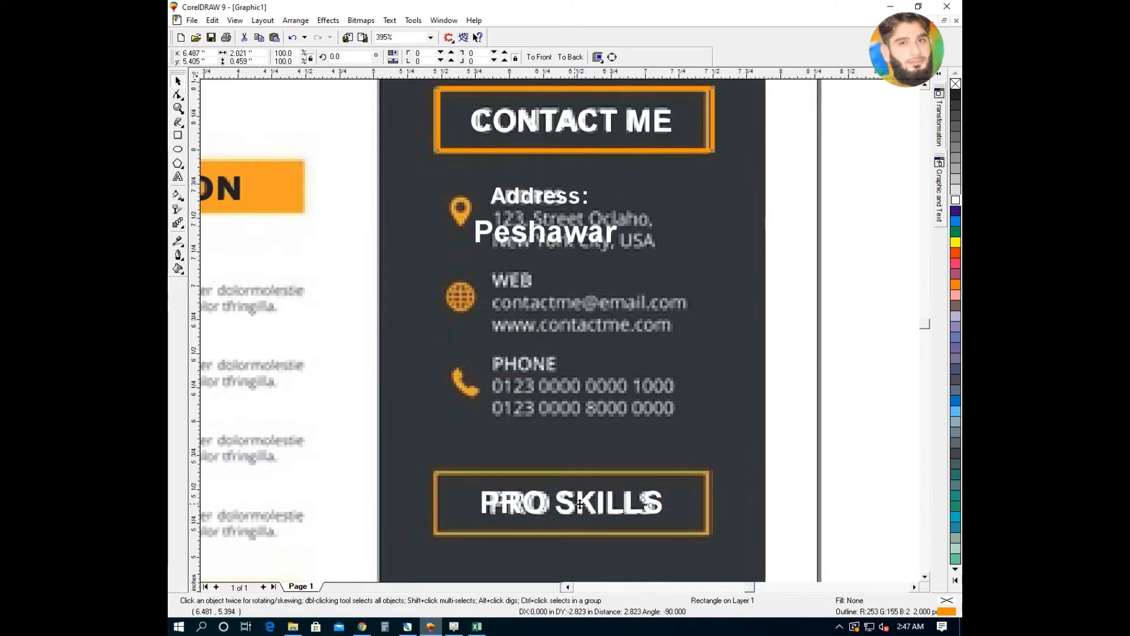
- Drag the orange skill bar and its outline rectangle onto the MS WORD row of the sidebar
shift+click(568, 152)
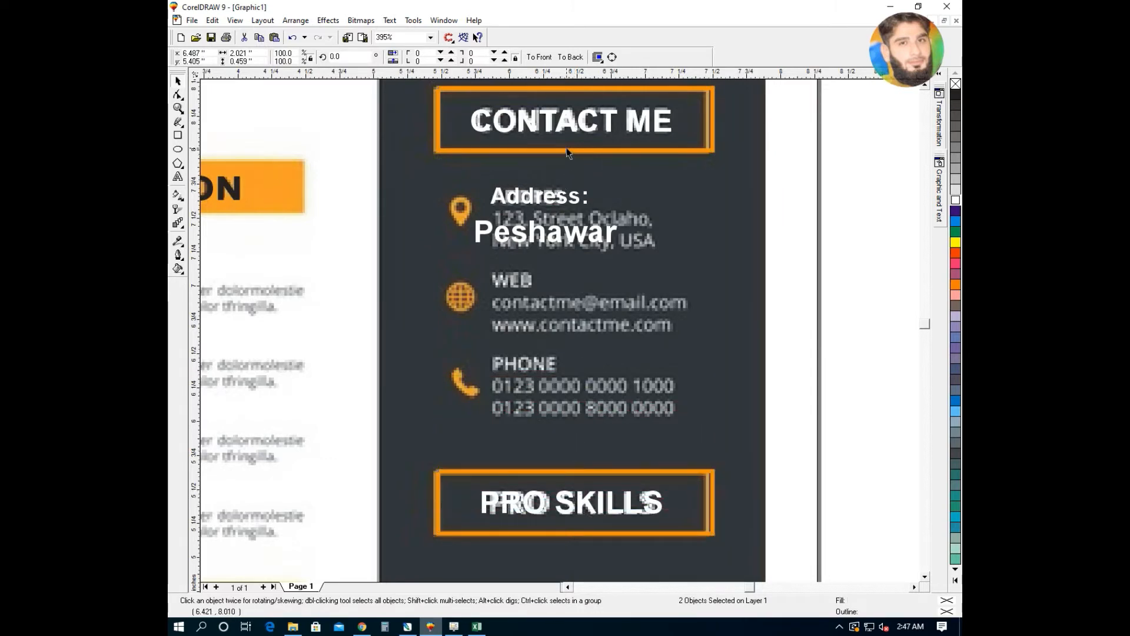
click(822, 200)
key(F4)
drag(801, 373, 547, 433)
click(695, 320)
click(854, 301)
drag(888, 287, 619, 336)
drag(773, 312, 377, 507)
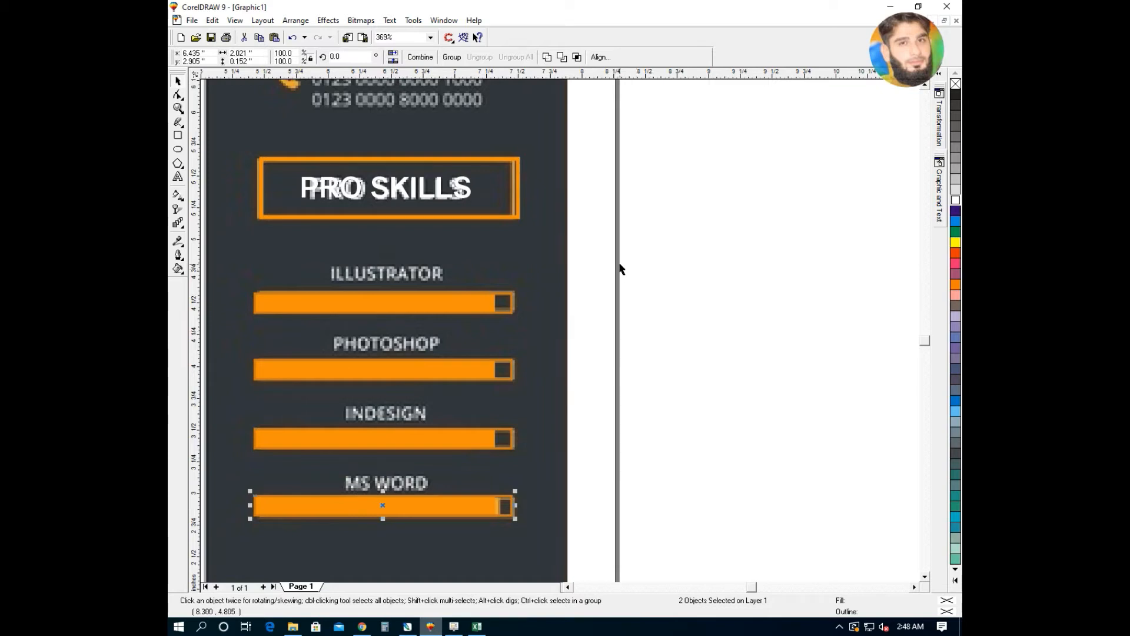
- Delete the stray end-cap pieces from the skill bars
drag(615, 263, 244, 560)
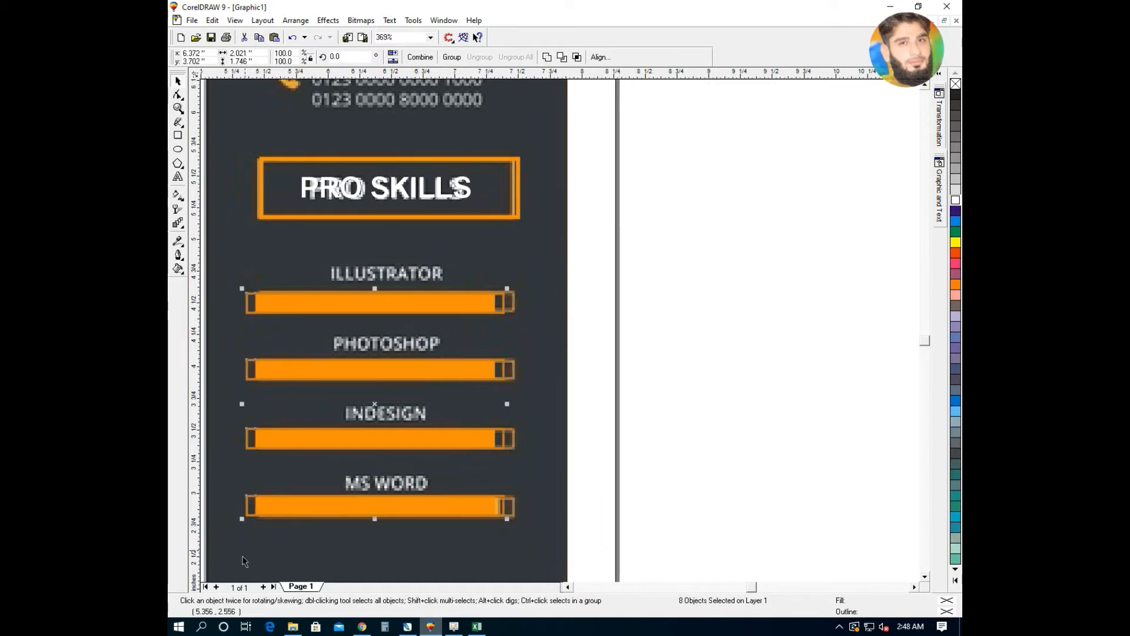
key(Delete)
drag(534, 325, 280, 405)
- Send the Illustrator bar's outline behind its fill and shorten the orange fill from the right
click(801, 182)
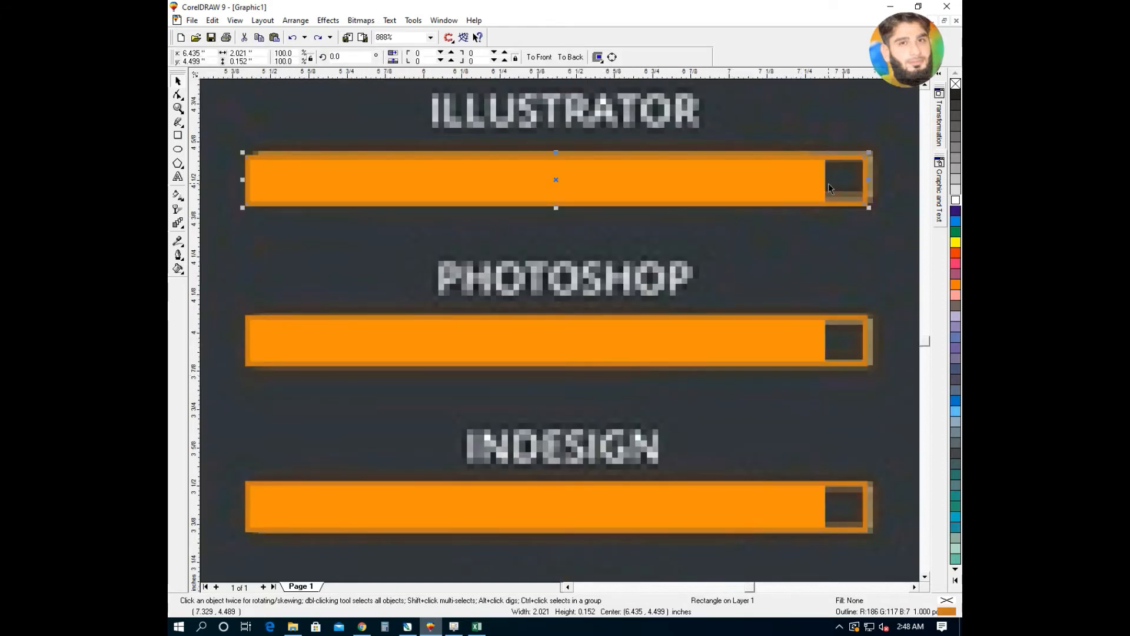
key(ctrl+Page_Down)
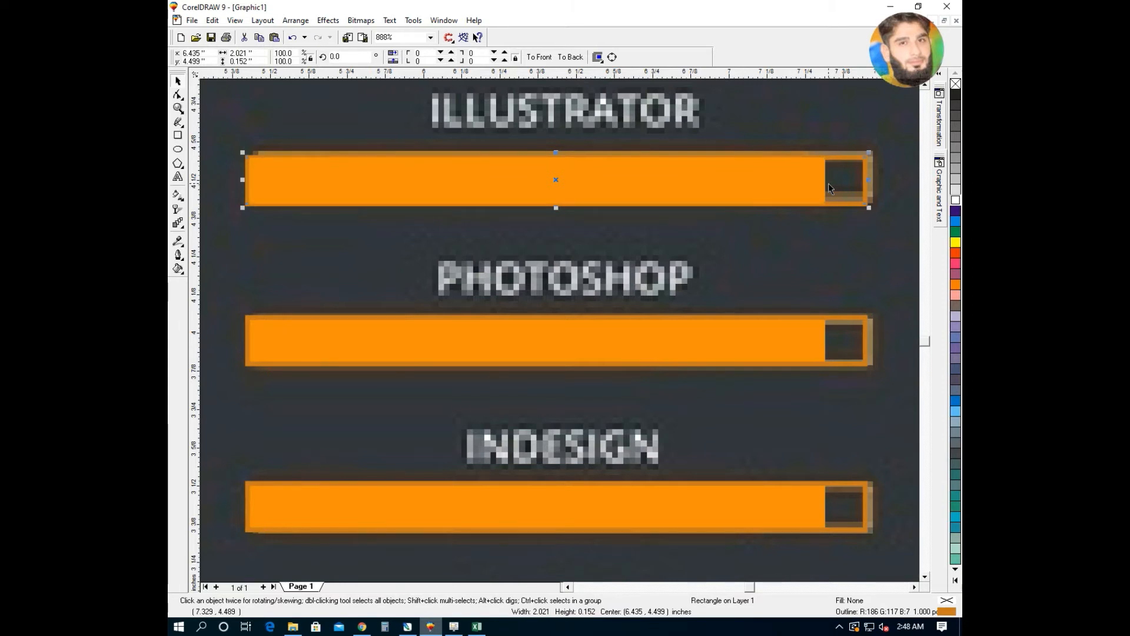
click(813, 178)
drag(829, 181, 772, 180)
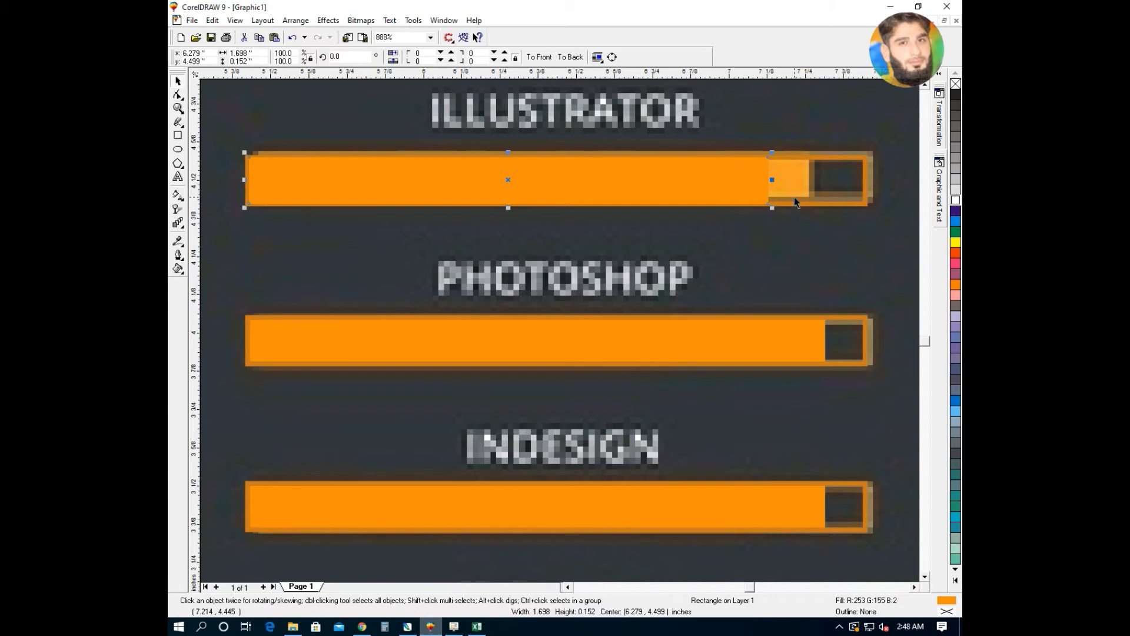
click(799, 211)
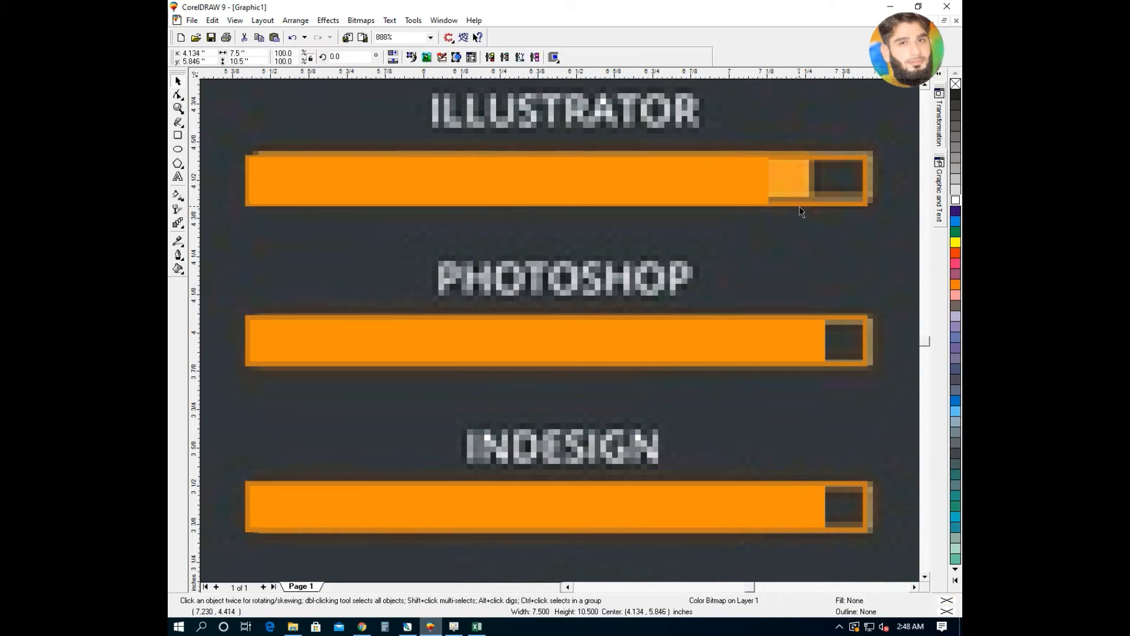
click(806, 205)
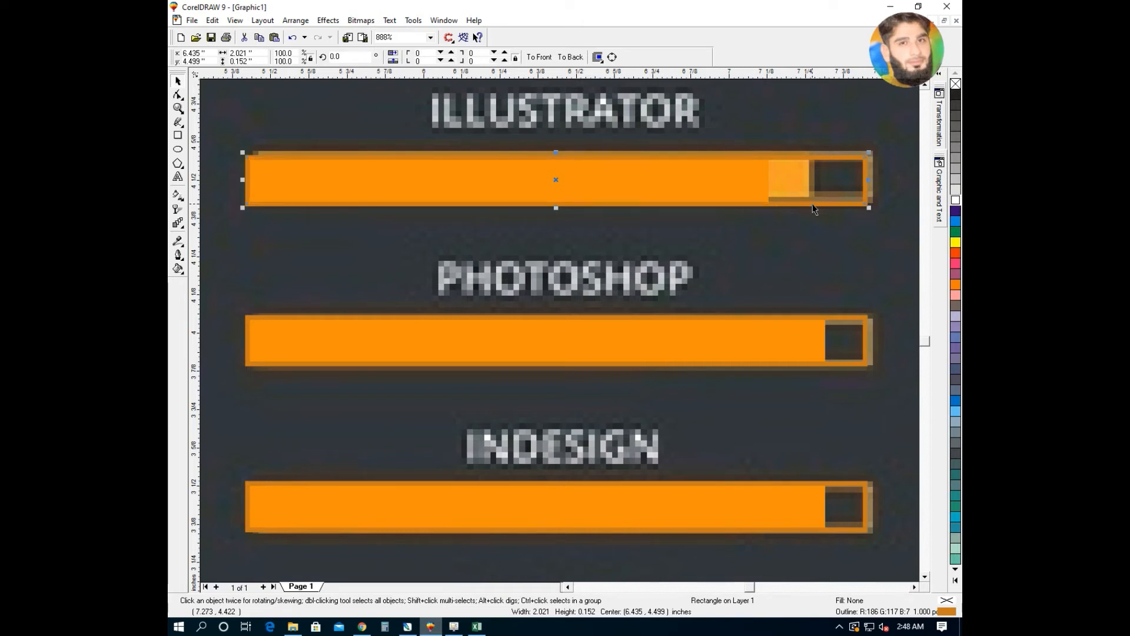
key(F3)
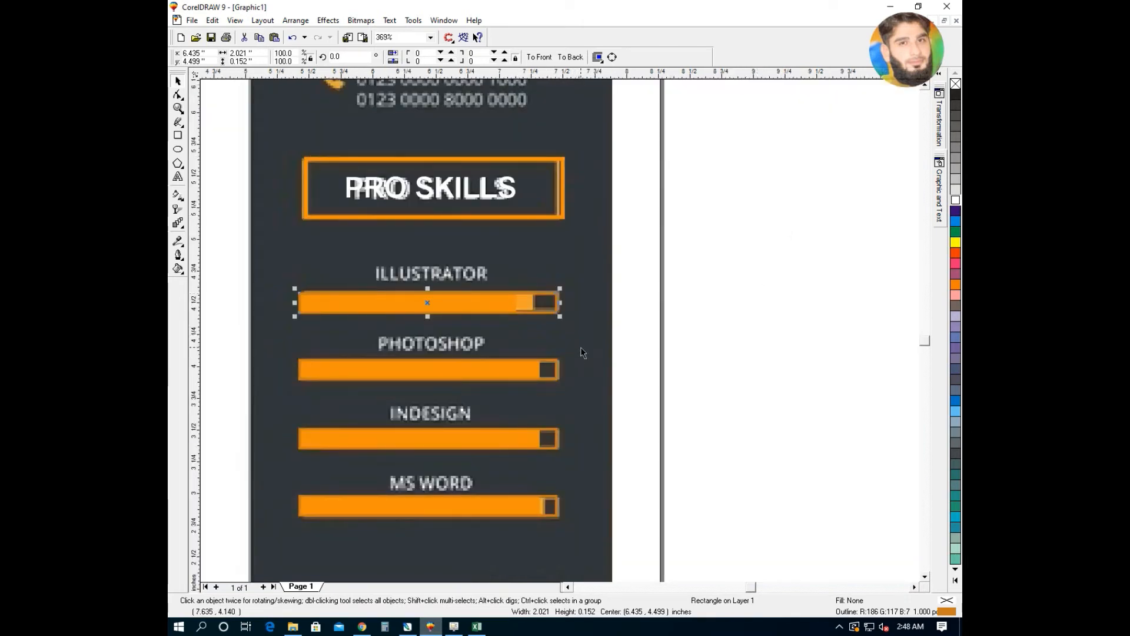
- Stretch the MS WORD bar's orange fill to nearly full length, leaving a small dark end
key(F2)
drag(604, 471, 288, 554)
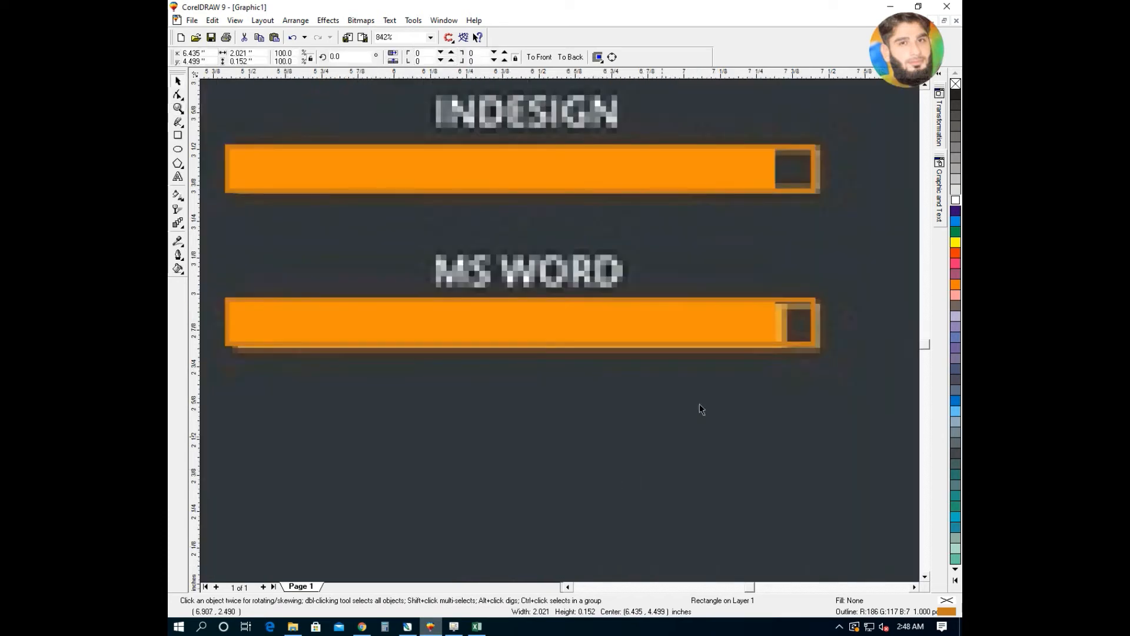
click(765, 327)
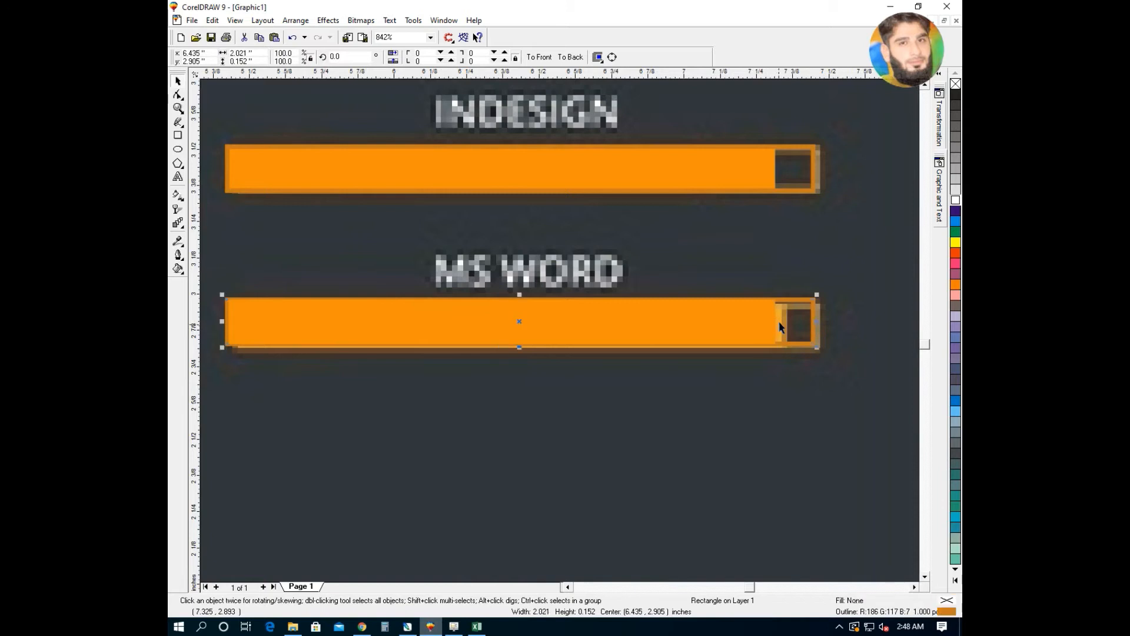
mouse_move(778, 321)
mouse_down()
mouse_move(801, 334)
mouse_move(791, 334)
mouse_up()
click(801, 344)
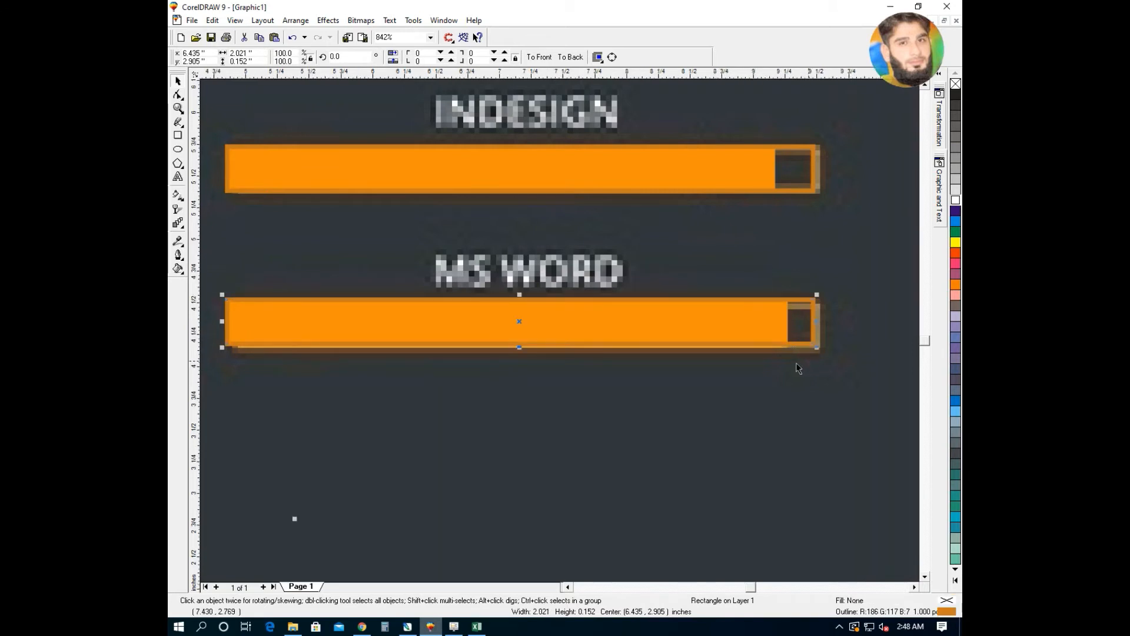
key(F3)
click(740, 371)
key(F3)
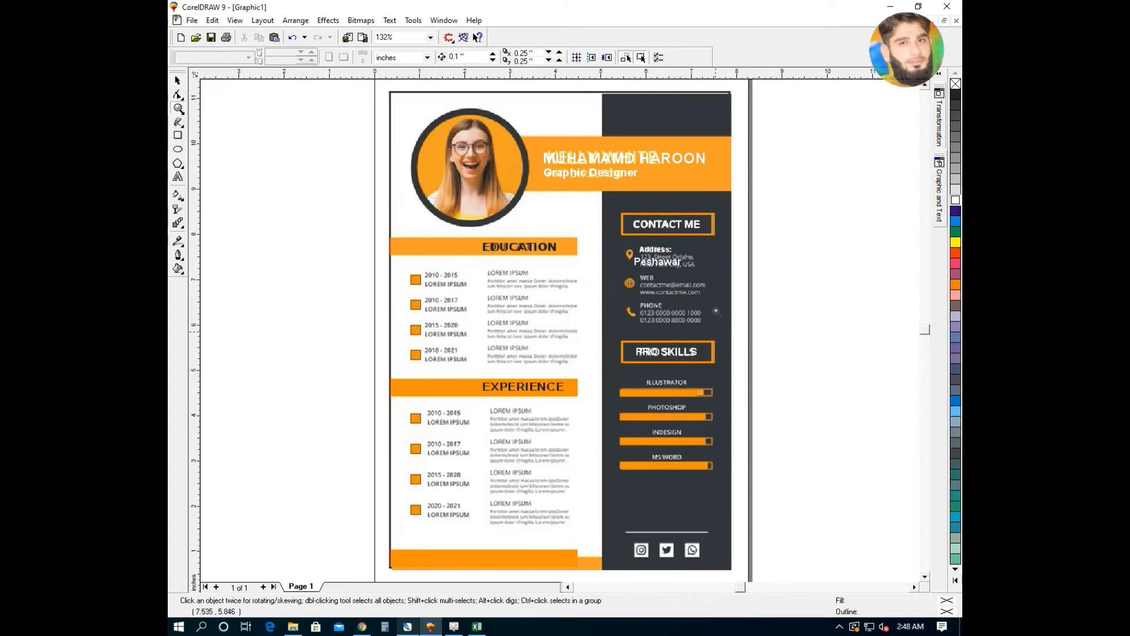
- Set the Address: heading to 9 pt and change it to uppercase ADDRESS:
key(F2)
drag(723, 208, 589, 293)
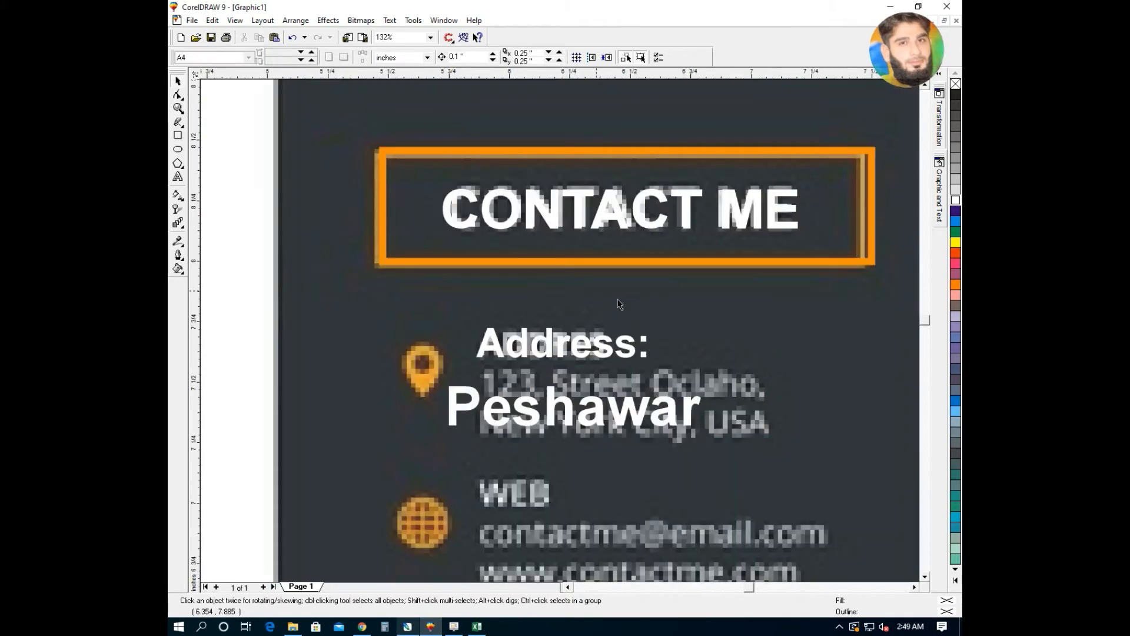
click(662, 252)
click(504, 56)
text(9)
key(Return)
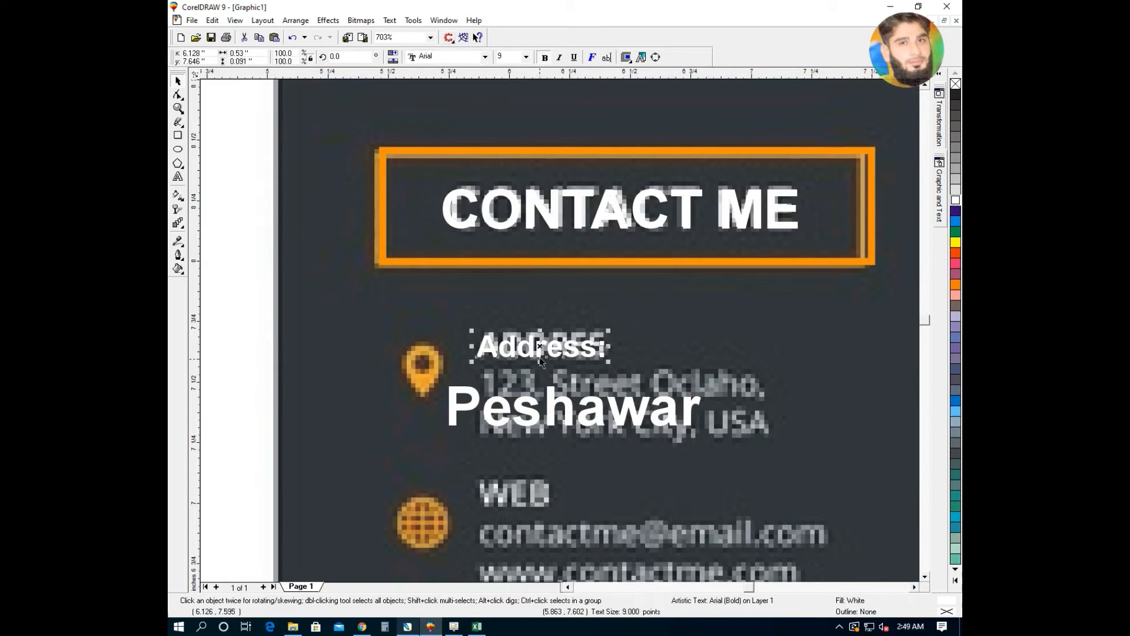
mouse_move(538, 349)
mouse_down()
mouse_move(533, 323)
mouse_move(544, 348)
mouse_move(528, 345)
mouse_up()
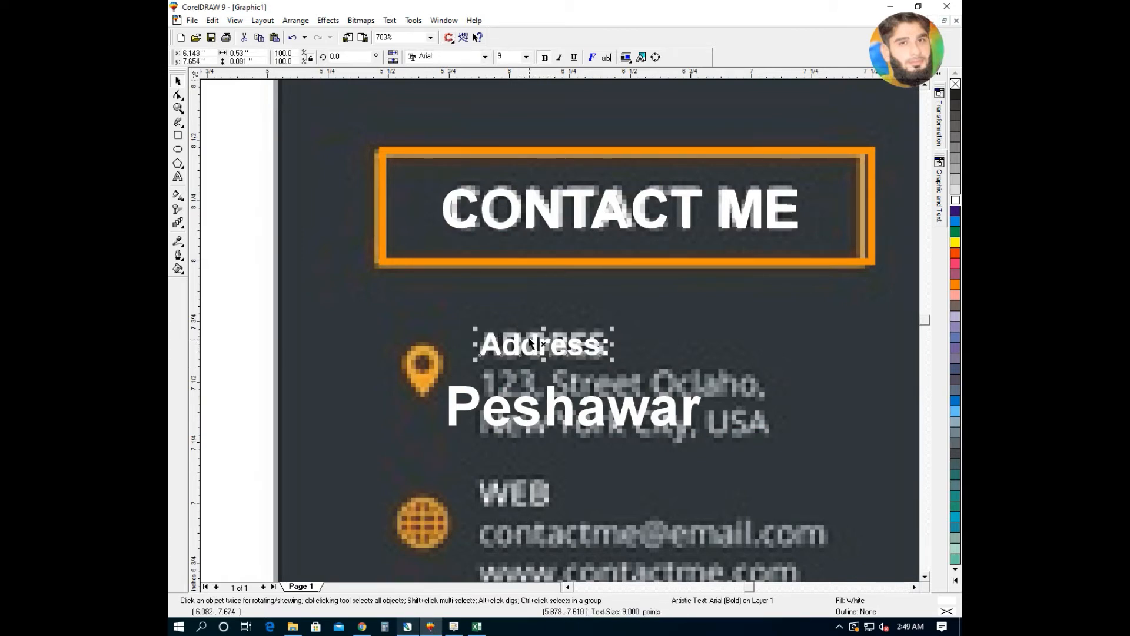
drag(612, 329, 614, 333)
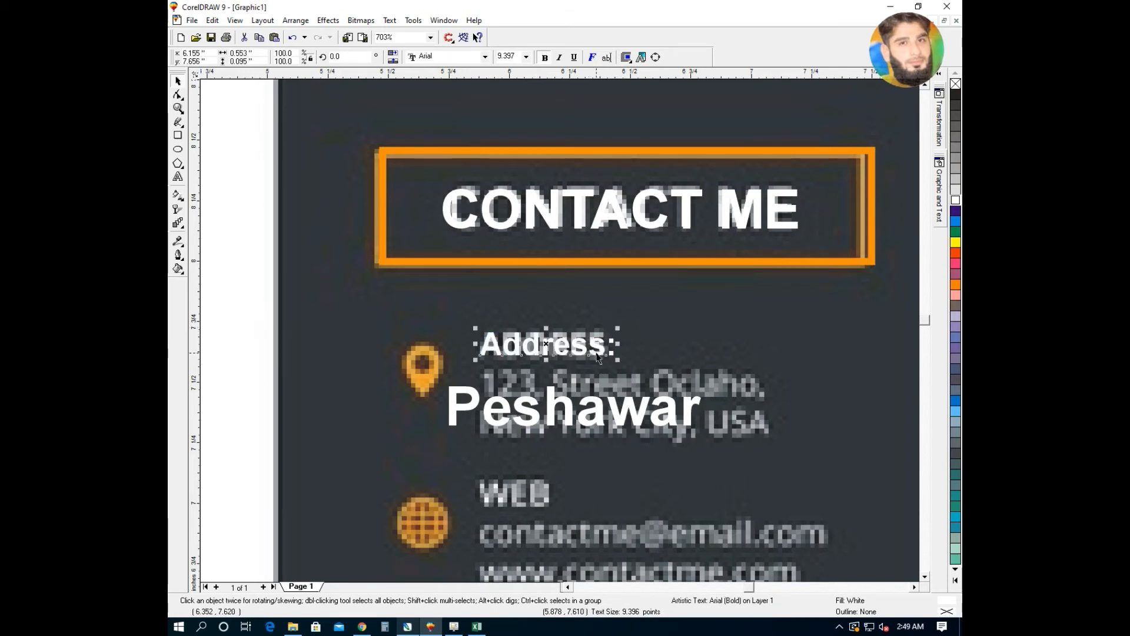
double_click(597, 356)
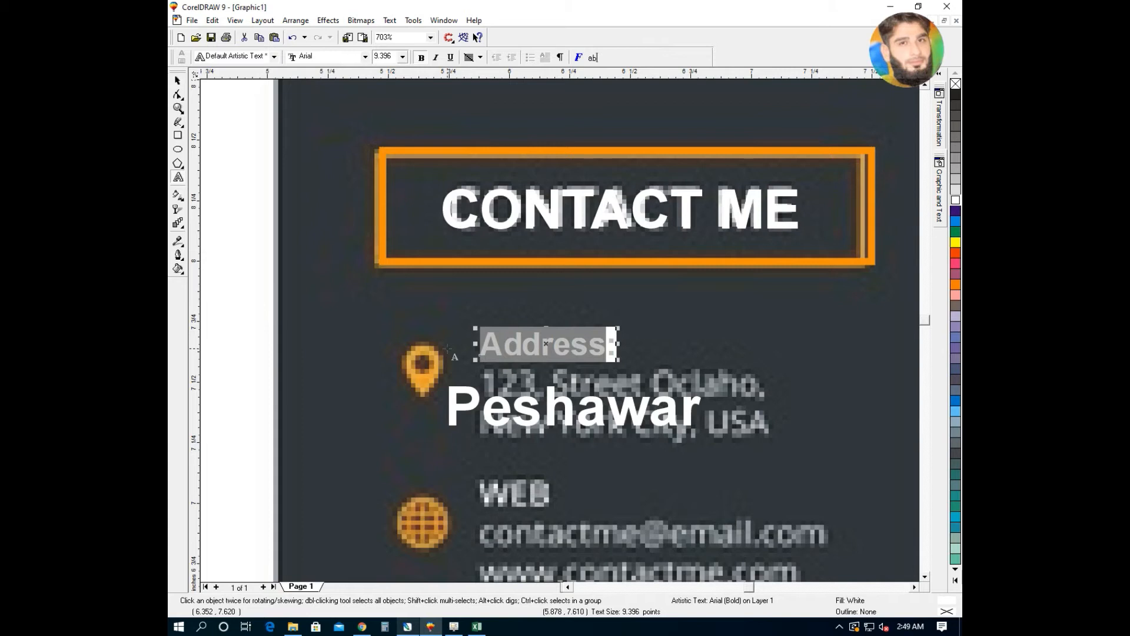
key(shift+F3)
click(533, 303)
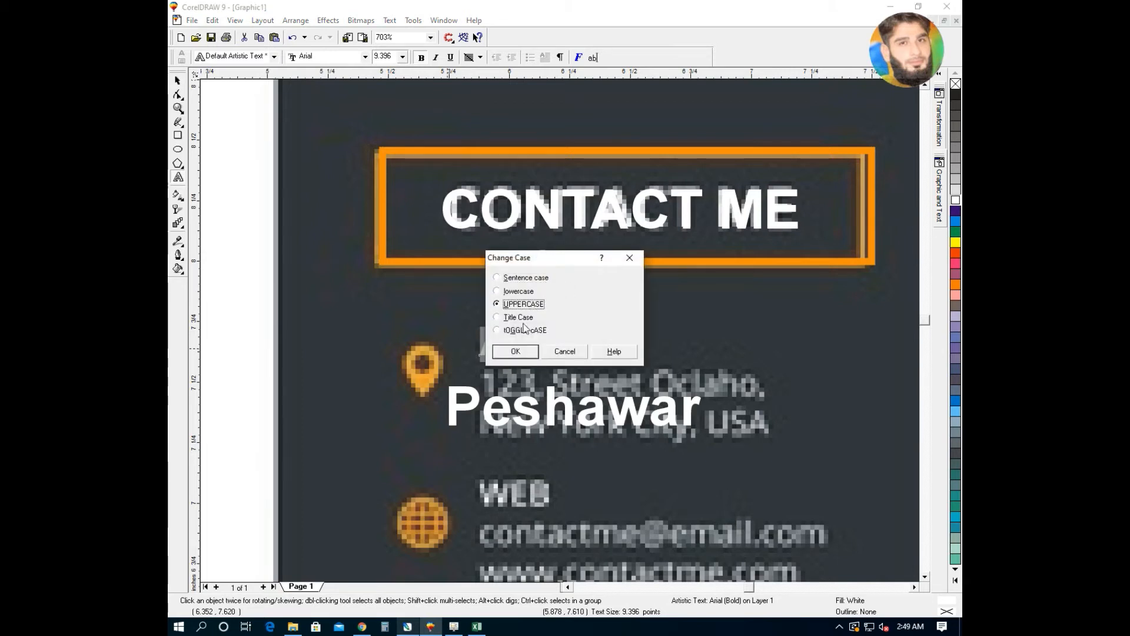
click(516, 351)
- Move Peshawar directly under ADDRESS: and set it to 10 pt
double_click(536, 407)
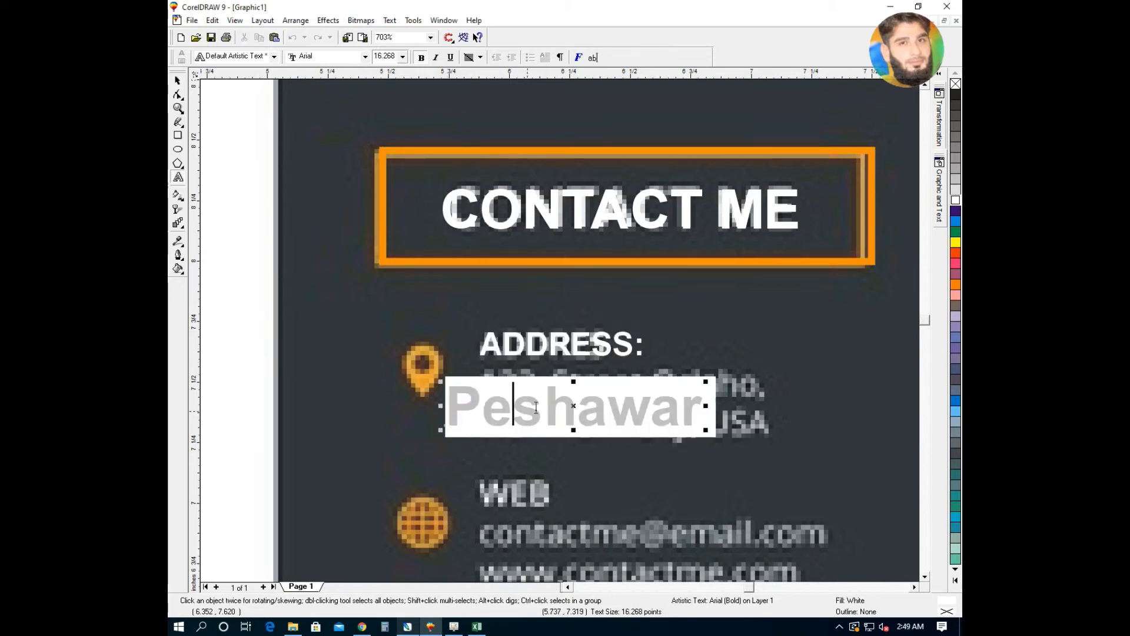
click(178, 81)
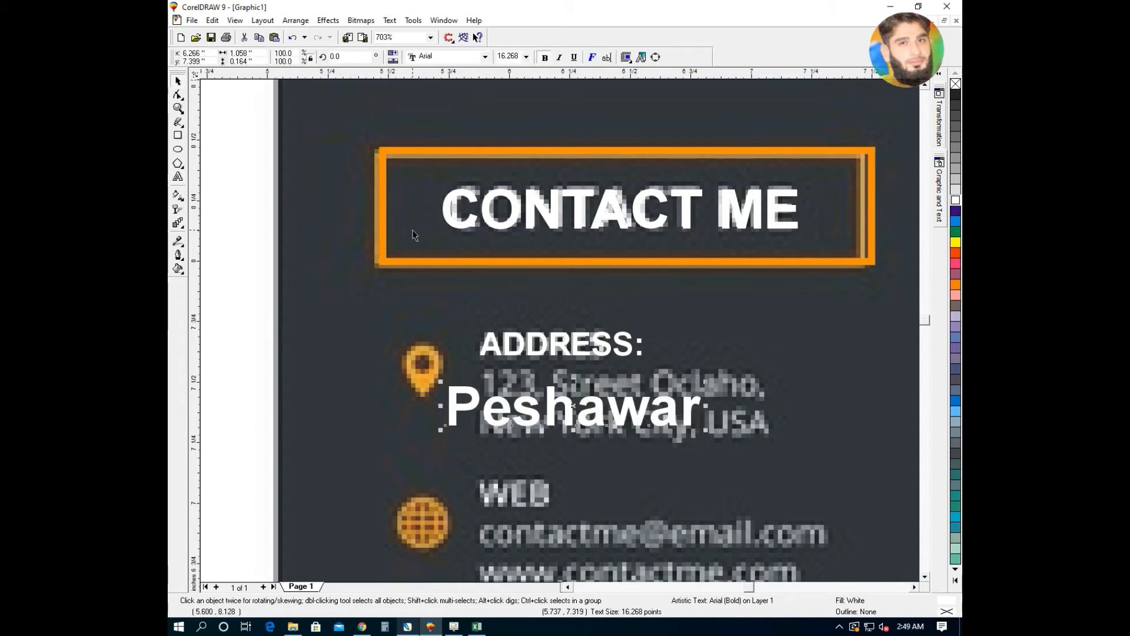
drag(540, 422, 568, 396)
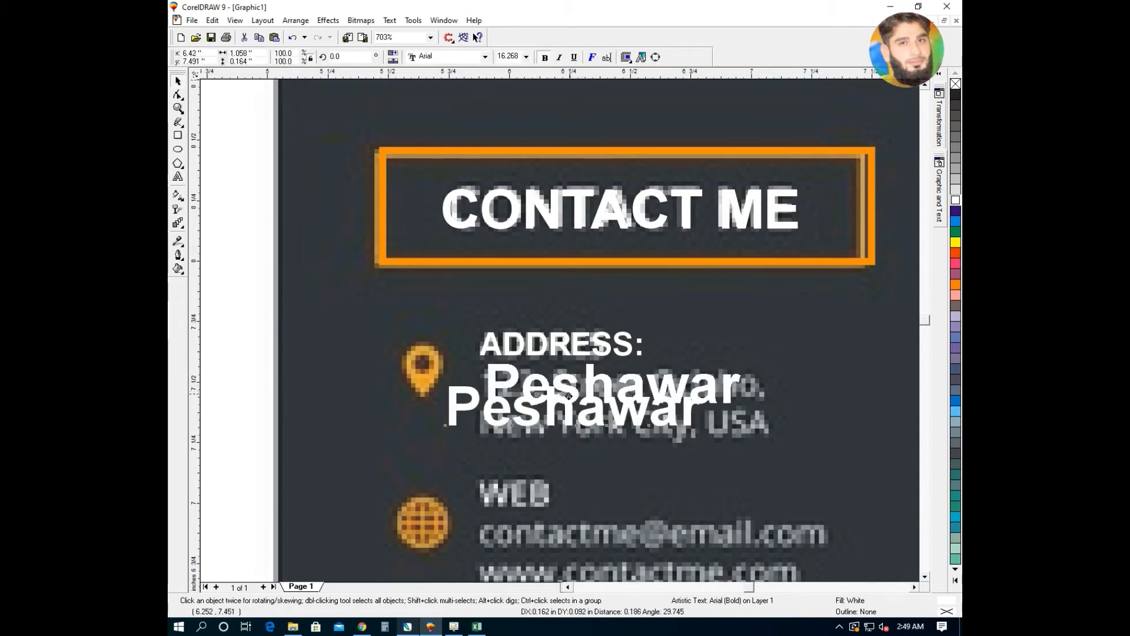
double_click(511, 57)
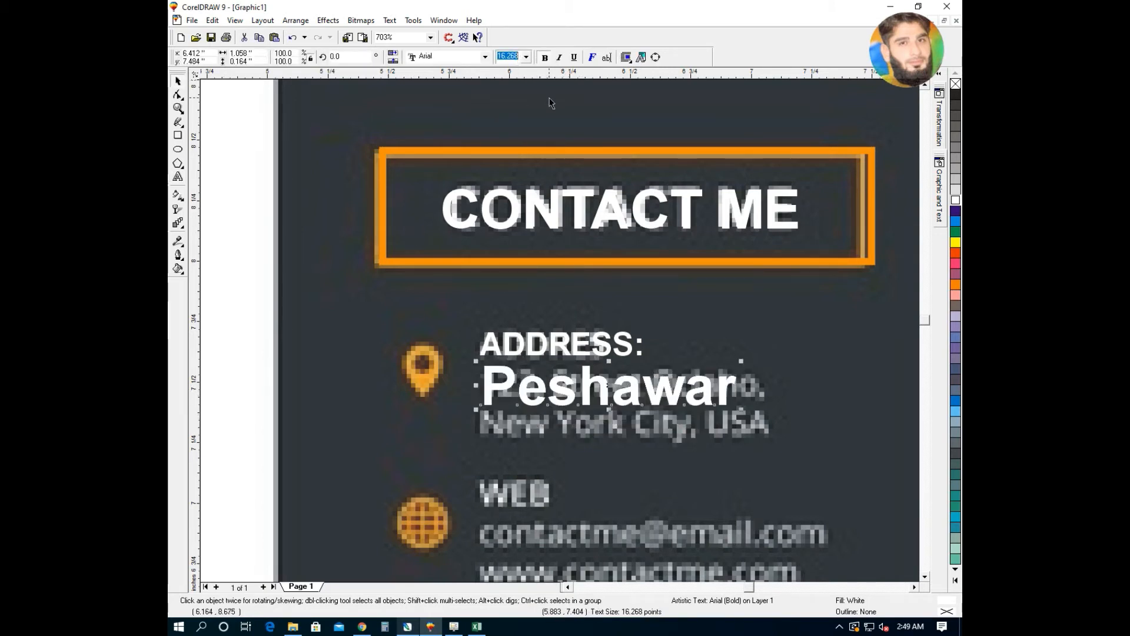
text(12)
key(Return)
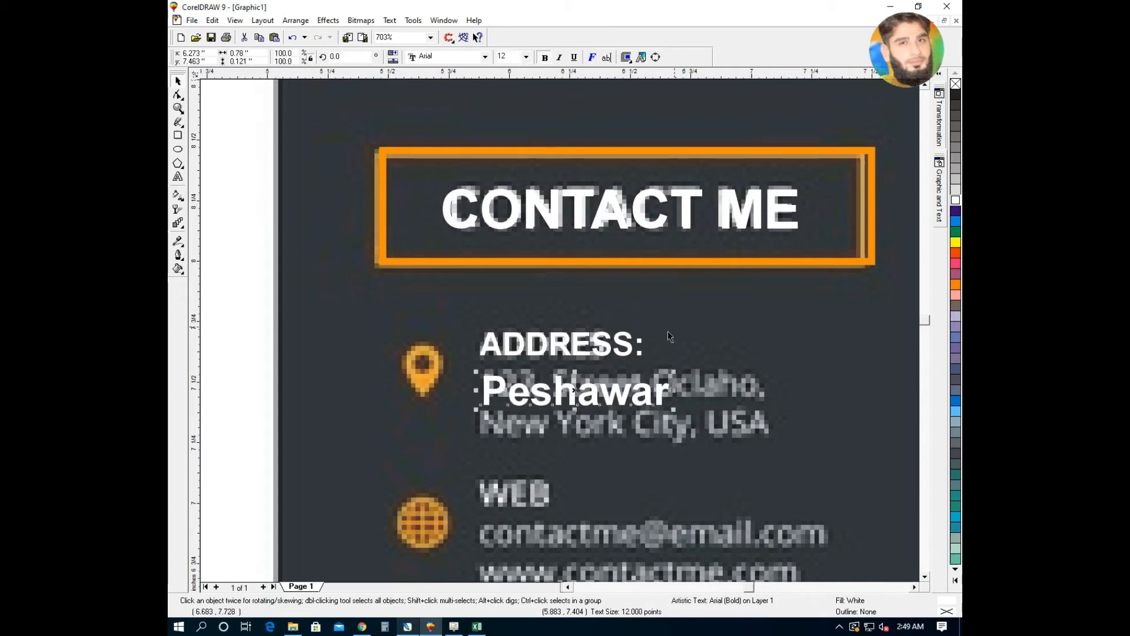
drag(574, 390, 575, 384)
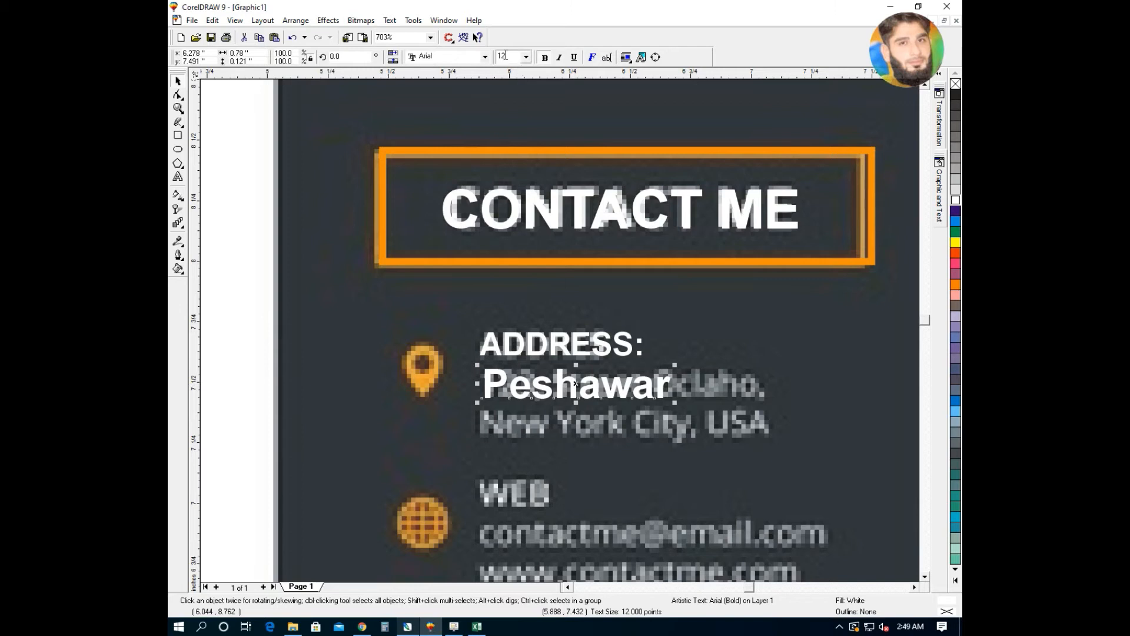
click(494, 56)
text(10)
key(Return)
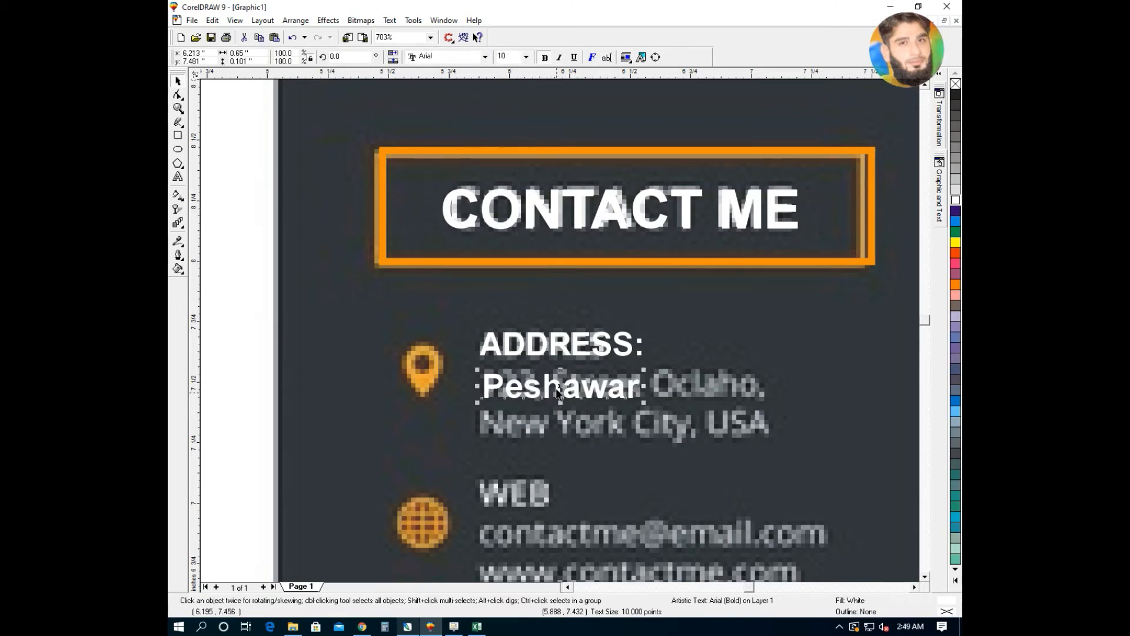
drag(560, 385, 564, 382)
key(F4)
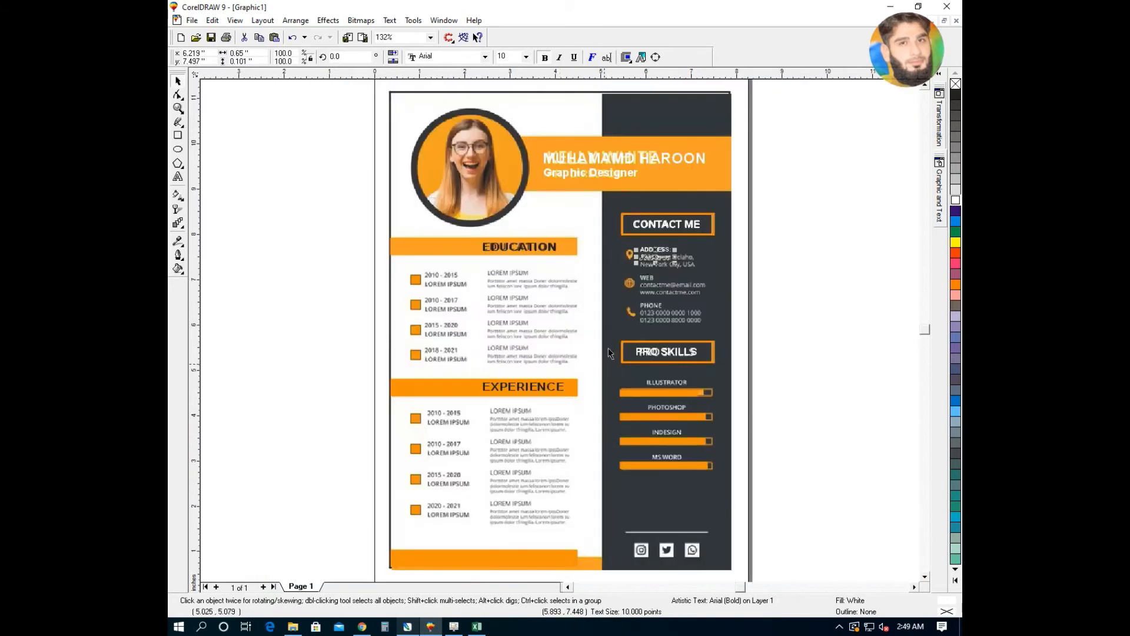
- Move a copy of ADDRESS: and Peshawar down together into the middle contact entry
drag(676, 265, 638, 345)
key(ctrl+z)
key(F2)
drag(729, 228, 613, 333)
click(488, 239)
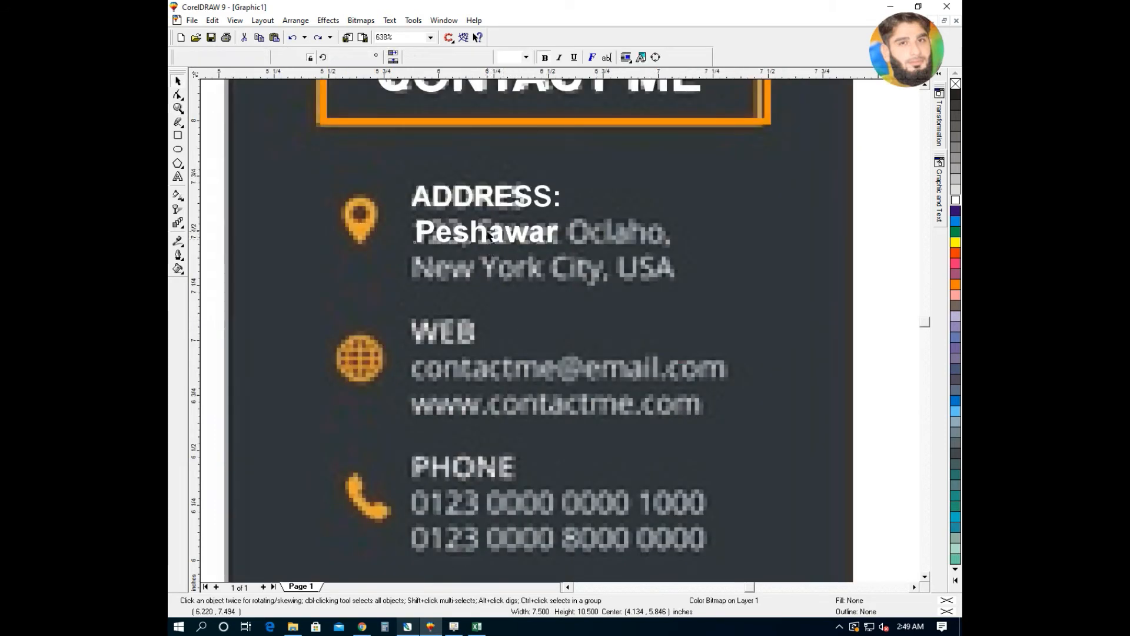
shift+click(488, 201)
drag(484, 196, 484, 344)
key(ctrl+z)
click(483, 235)
shift+click(485, 200)
drag(484, 216, 485, 352)
- Retype the label as Email: and replace Peshawar with the contact's e-mail address
click(642, 334)
key(F10)
click(452, 337)
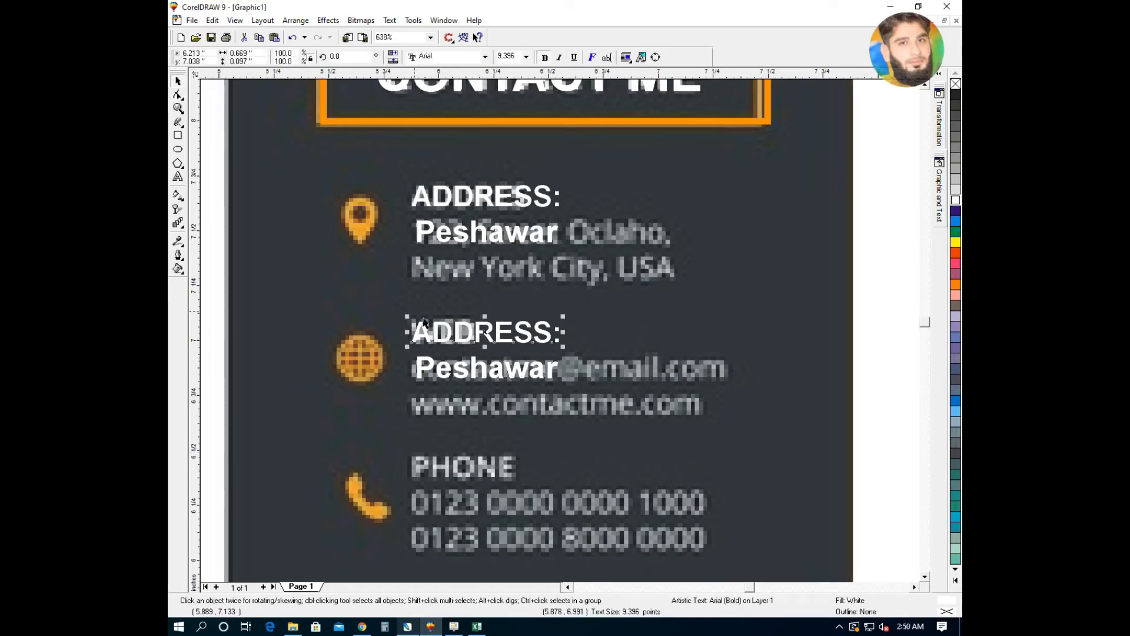
double_click(451, 339)
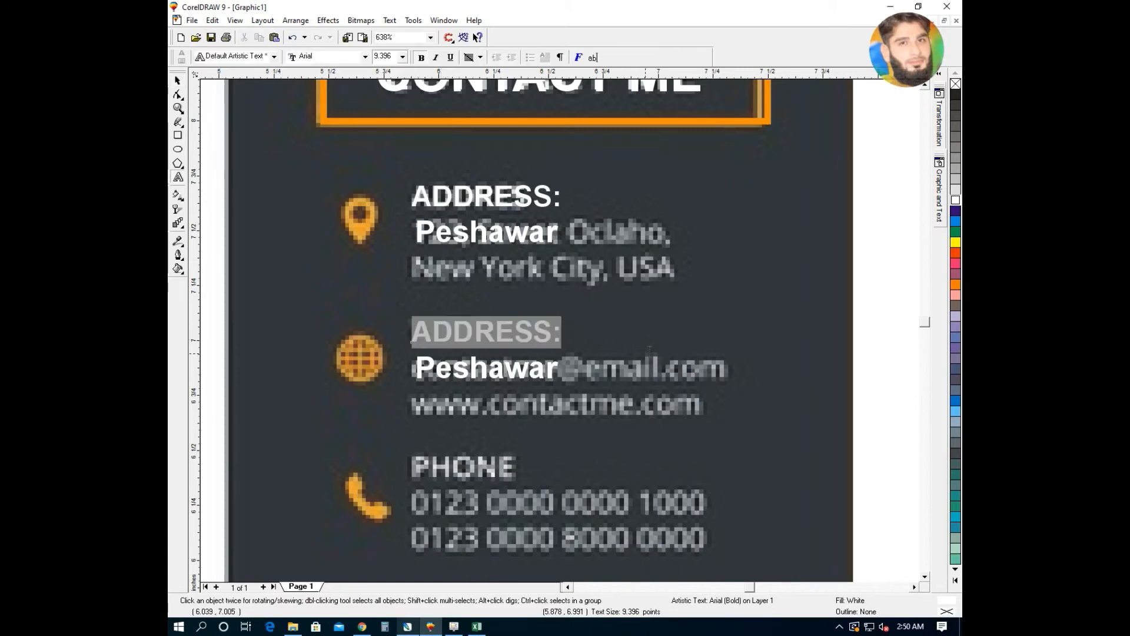
text(Emai)
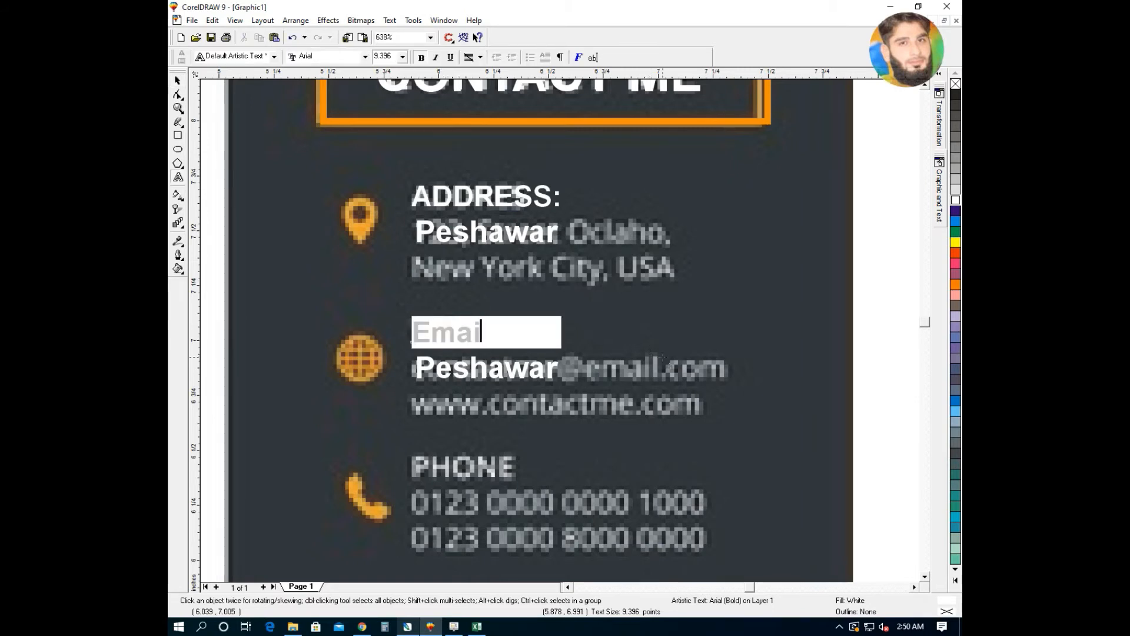
text(l:)
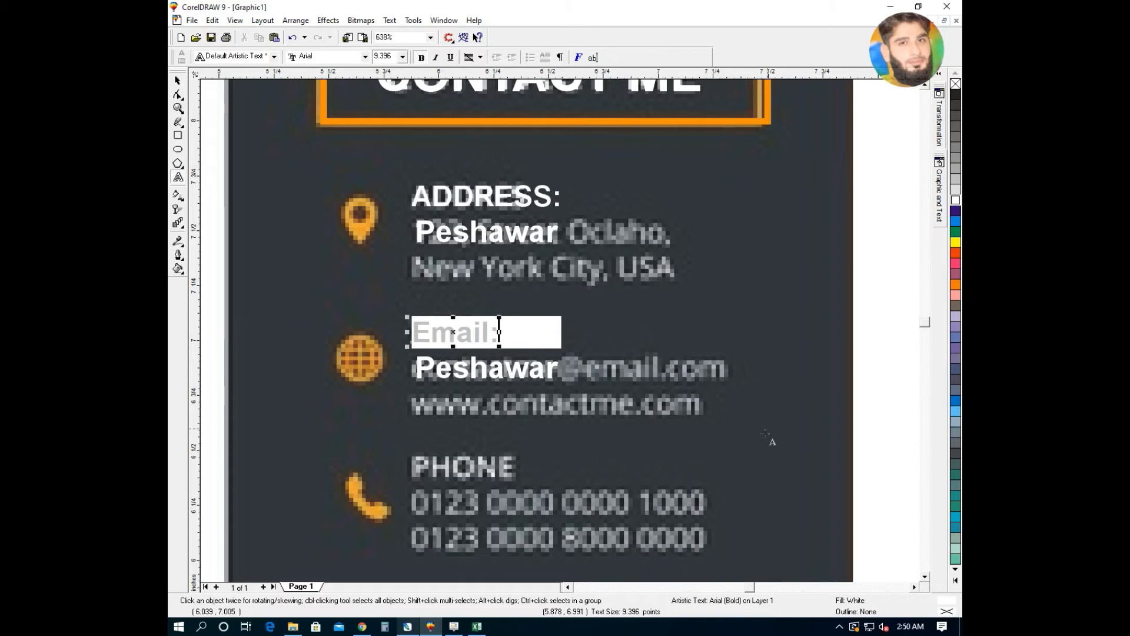
click(564, 368)
drag(564, 367, 383, 375)
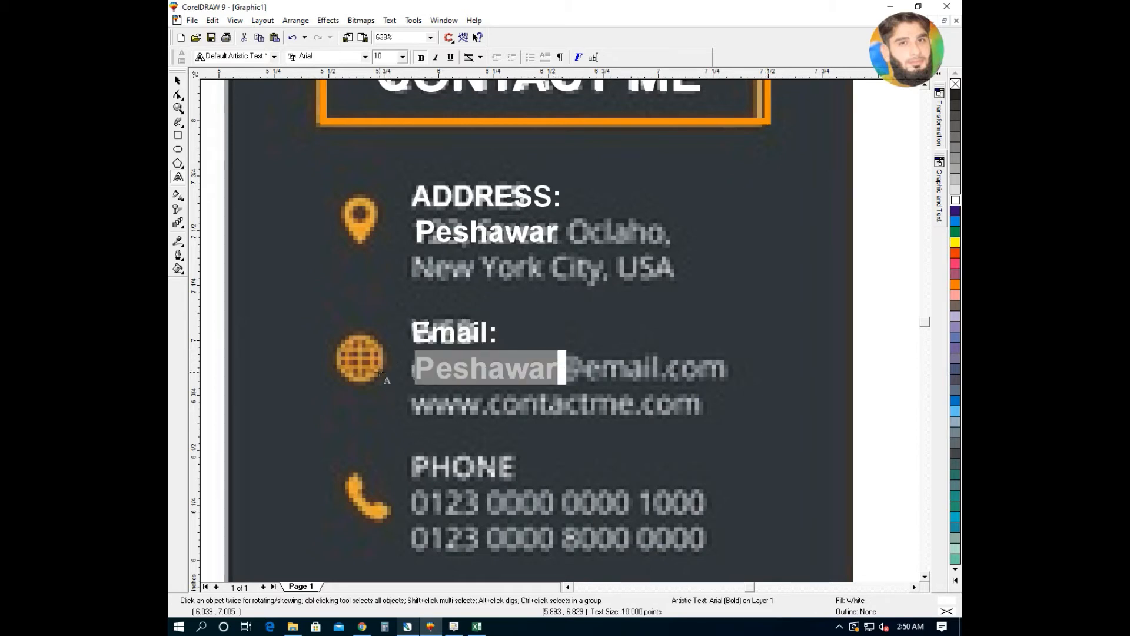
text(N)
key(BackSpace)
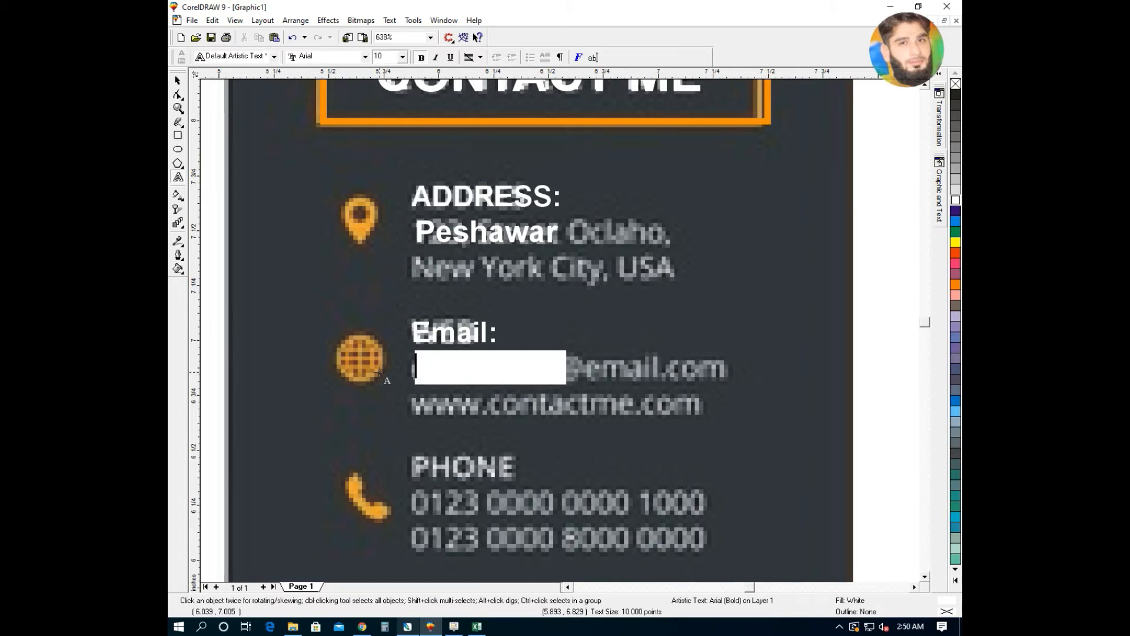
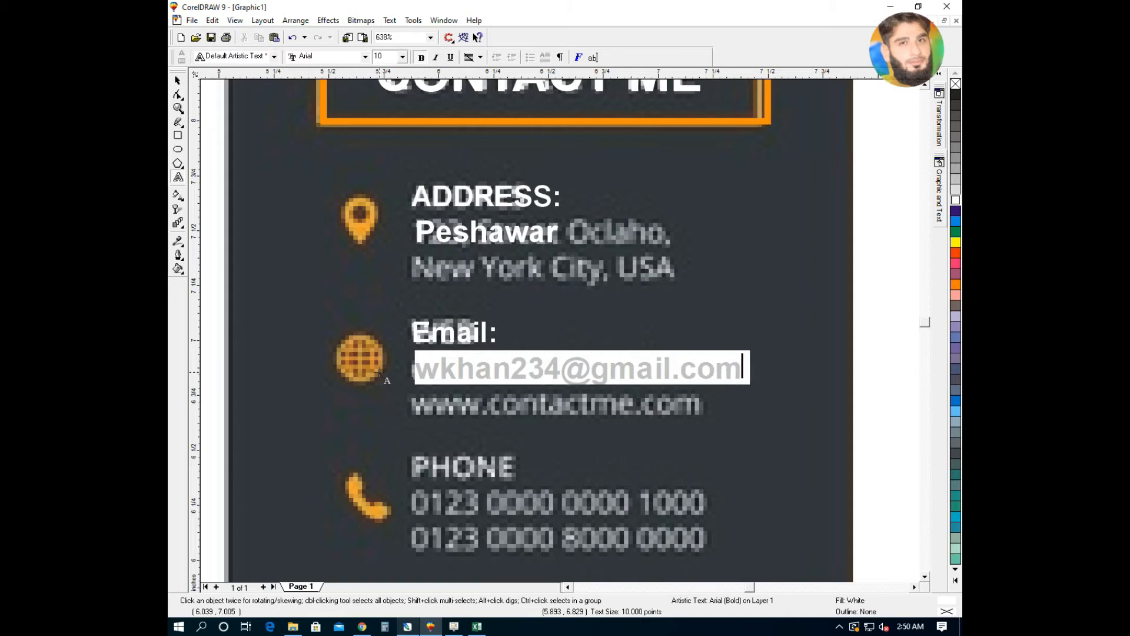
click(177, 81)
drag(557, 369, 554, 376)
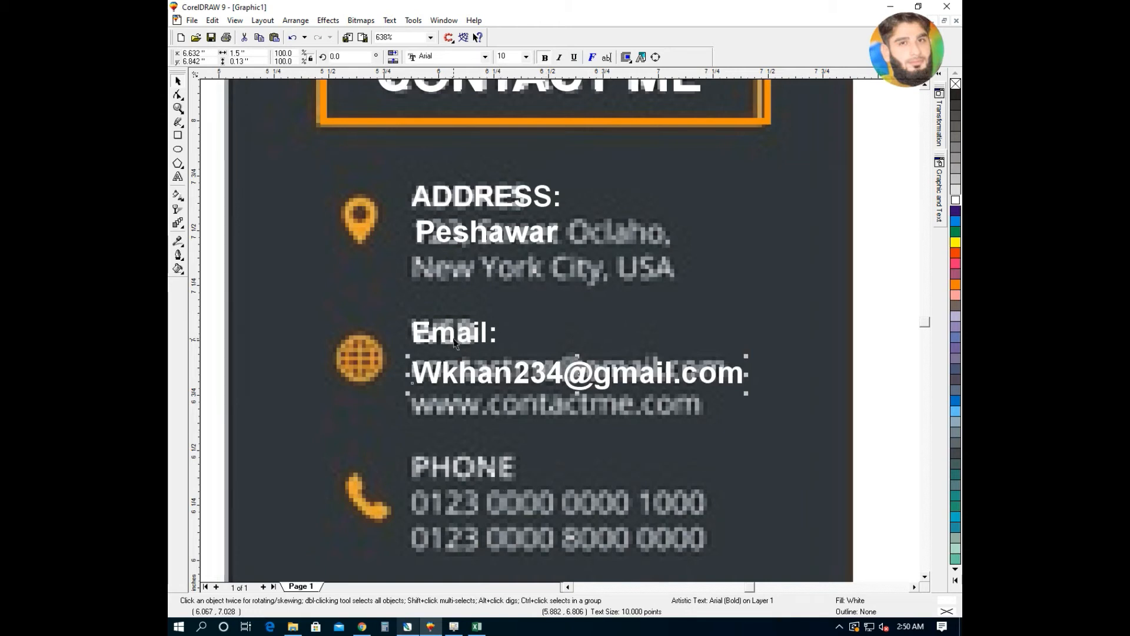
- Drag-copy the Email: label and e-mail line down over the phone entry
click(452, 331)
shift+click(457, 381)
drag(457, 381, 451, 504)
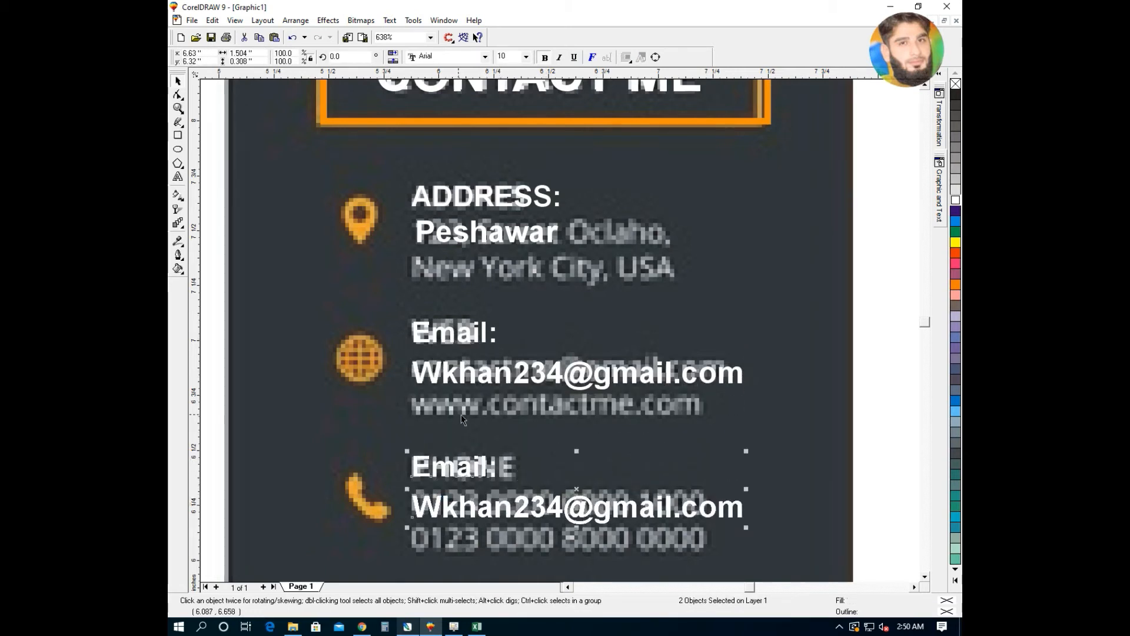
- Retype the copied Email label as Mobile:
click(863, 430)
double_click(484, 471)
drag(488, 467, 387, 467)
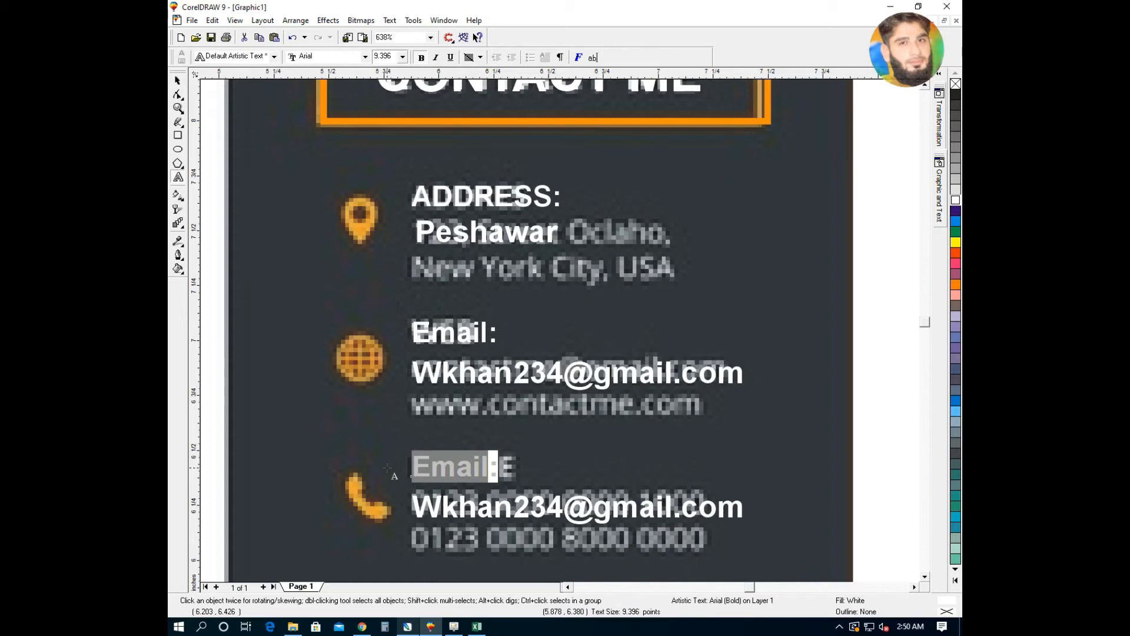
text(Mobil)
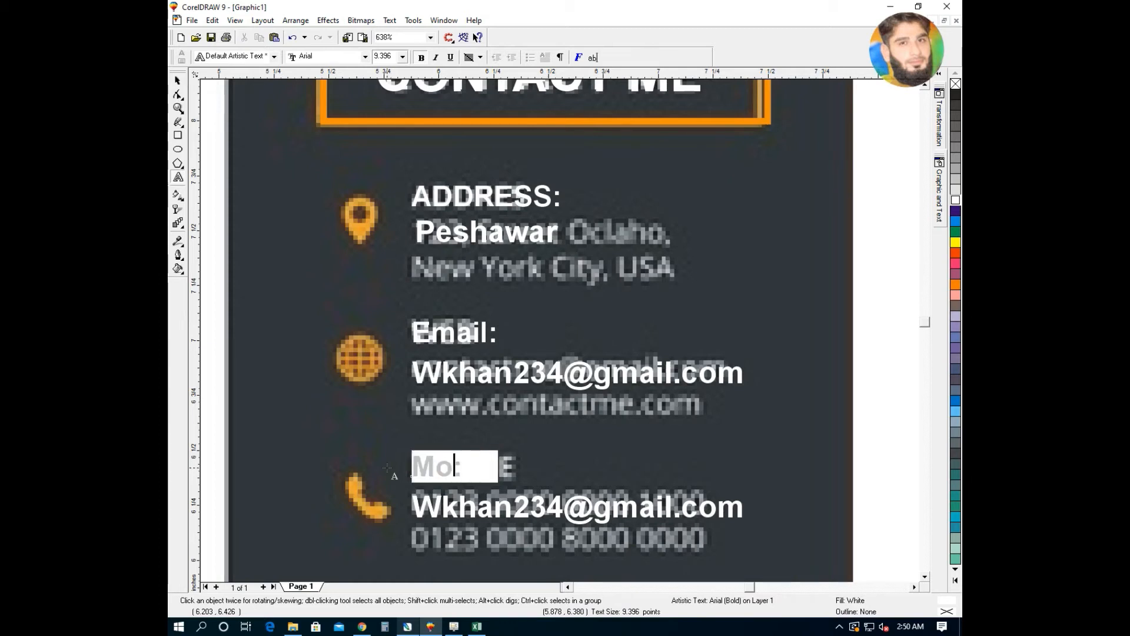
text(e)
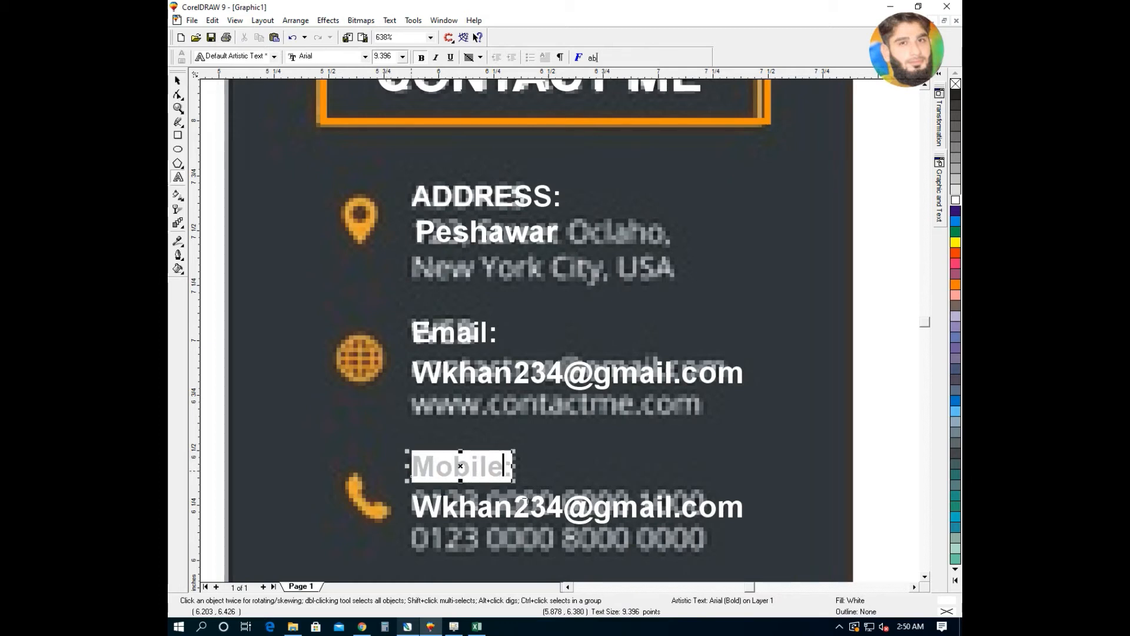
- Replace the copied e-mail line with the contact's mobile number in +92 format
click(524, 501)
drag(750, 507, 250, 482)
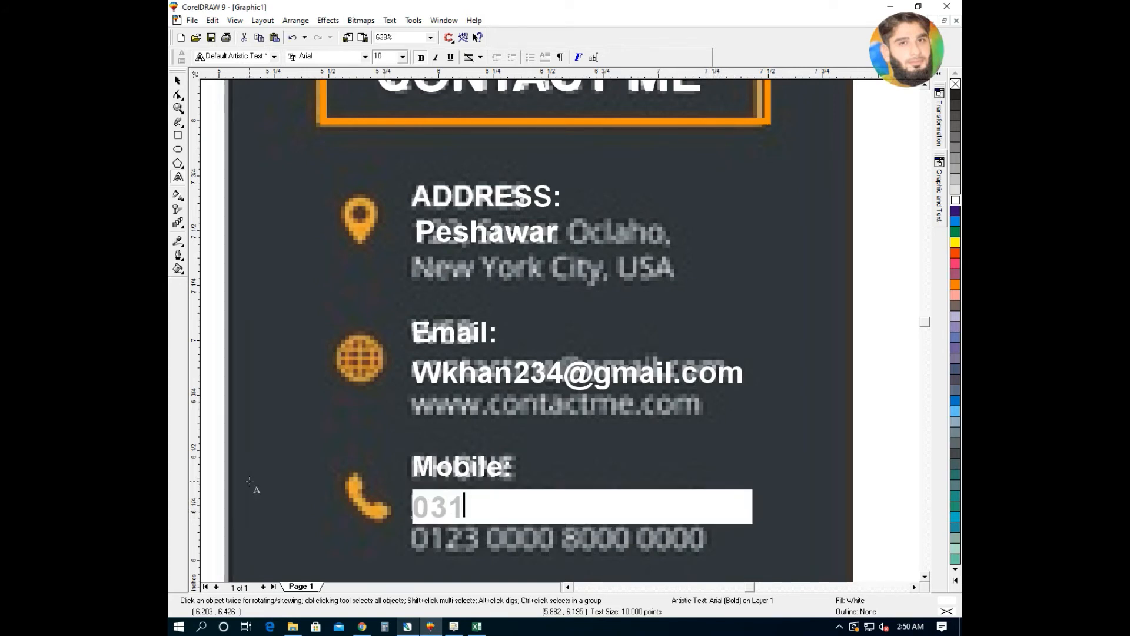
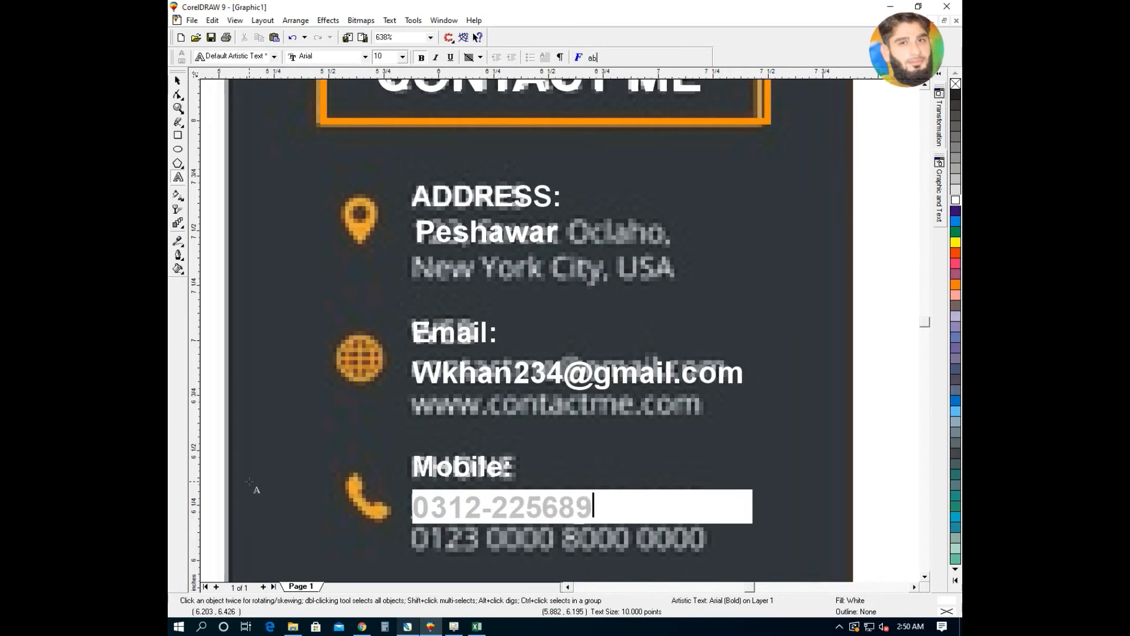
text(5)
key(Left)
key(Left)
key(Left)
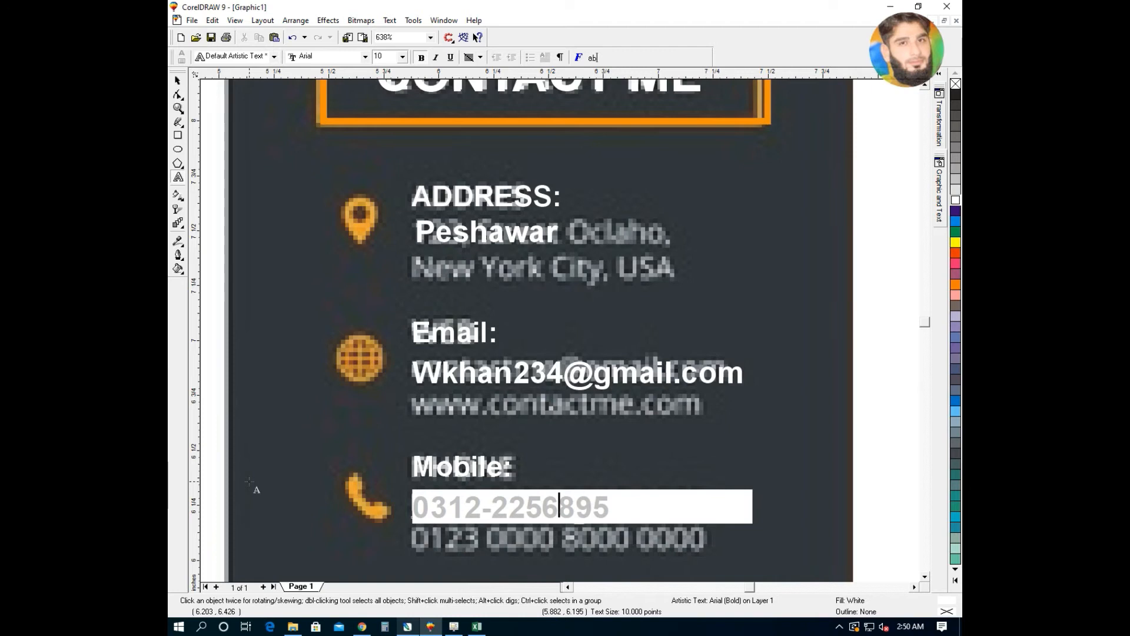
text(+92)
text( -)
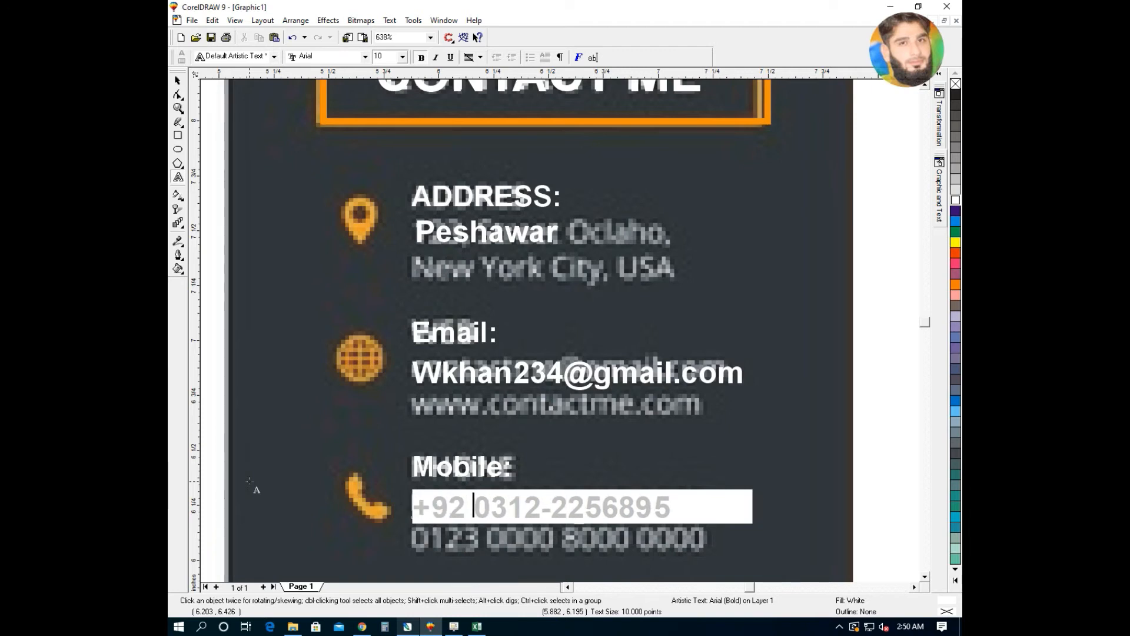
key(BackSpace)
key(Delete)
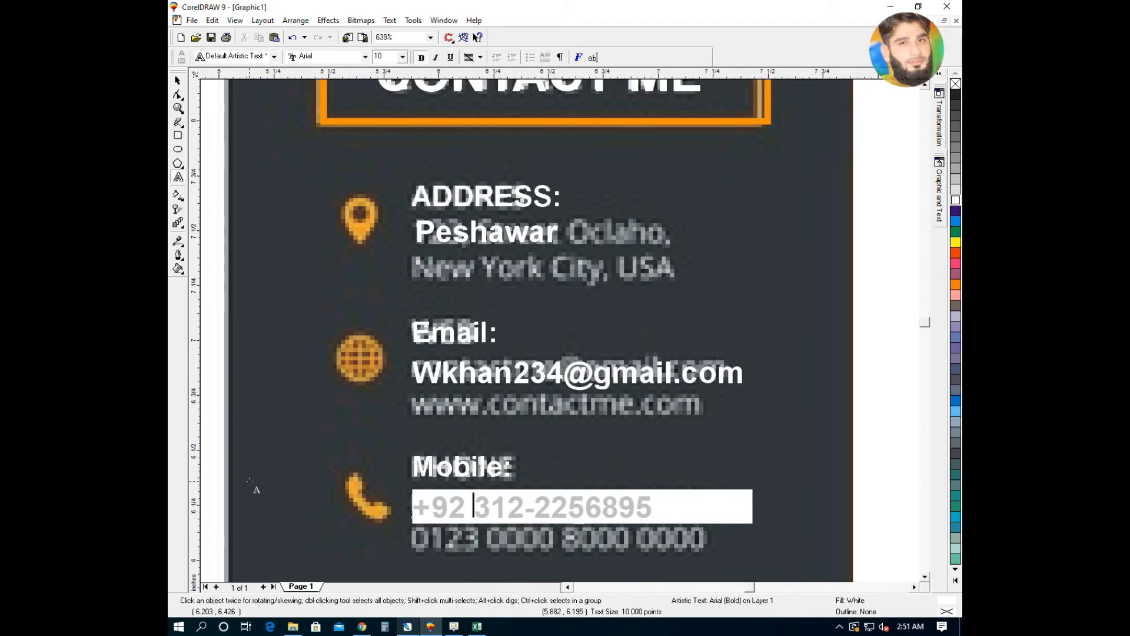
key(BackSpace)
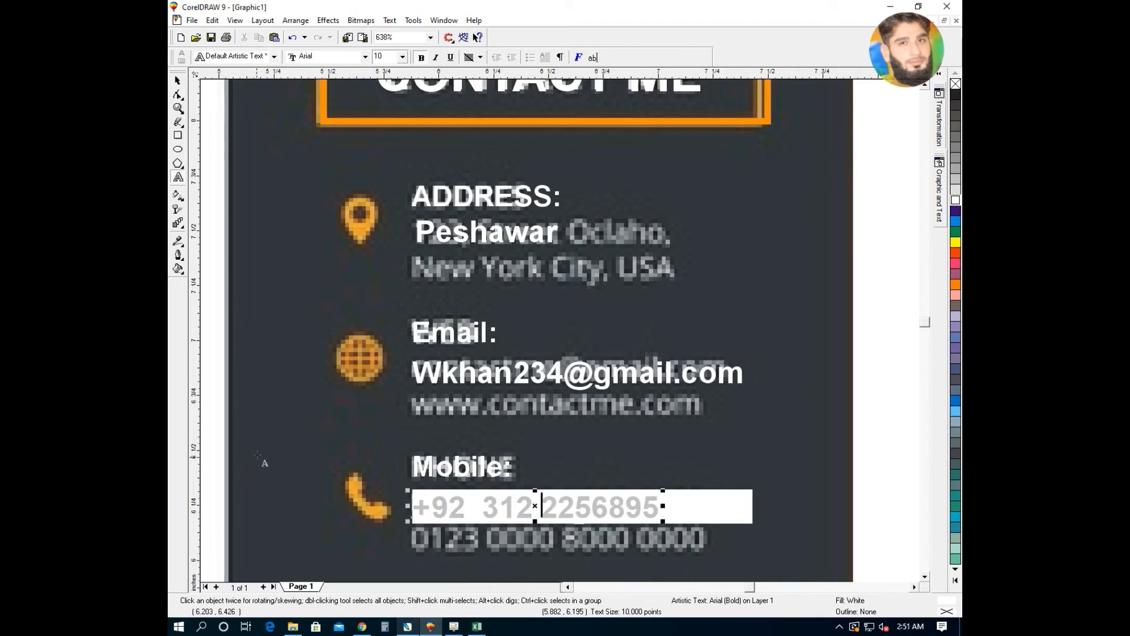
click(179, 81)
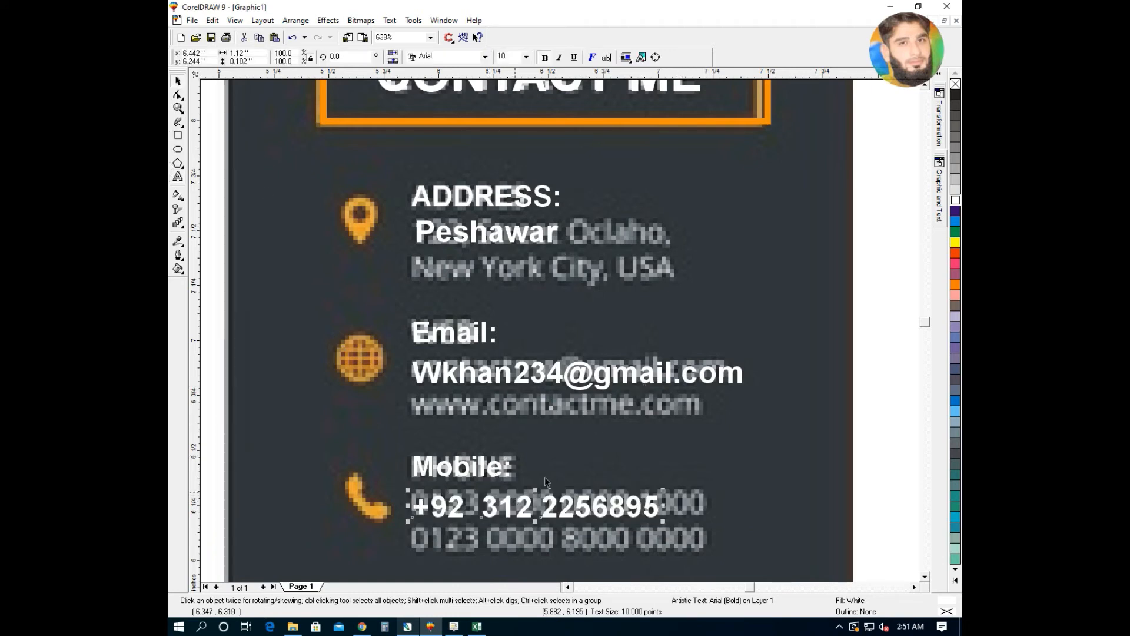
key(F4)
- Draw a white square with a black hairline outline over the Instagram icon
drag(638, 568, 606, 577)
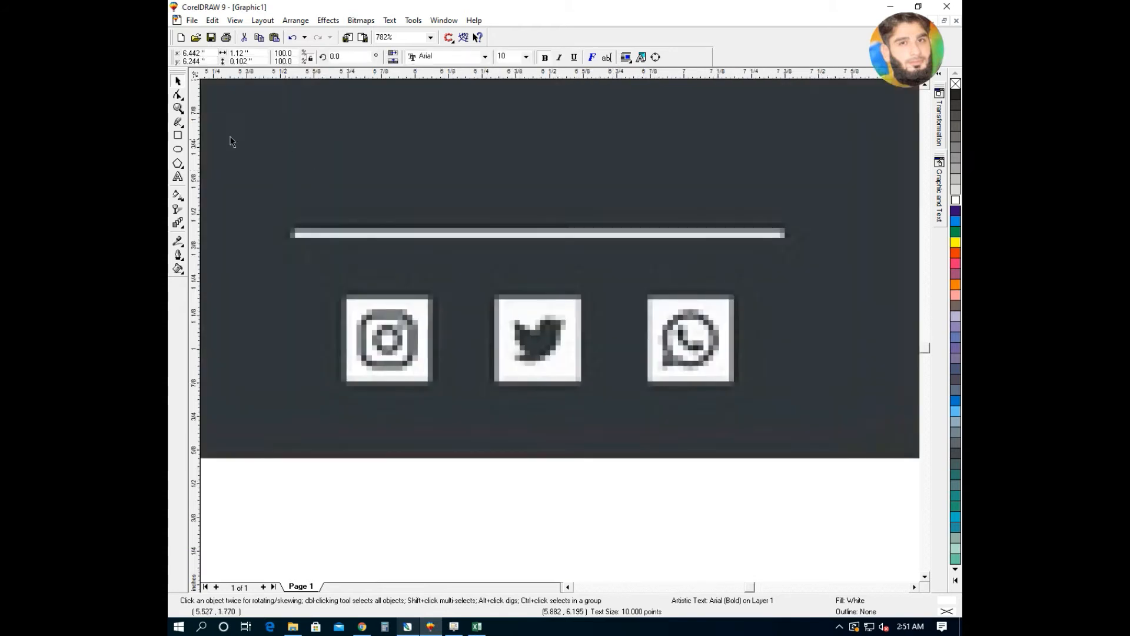
click(180, 136)
drag(343, 293, 434, 385)
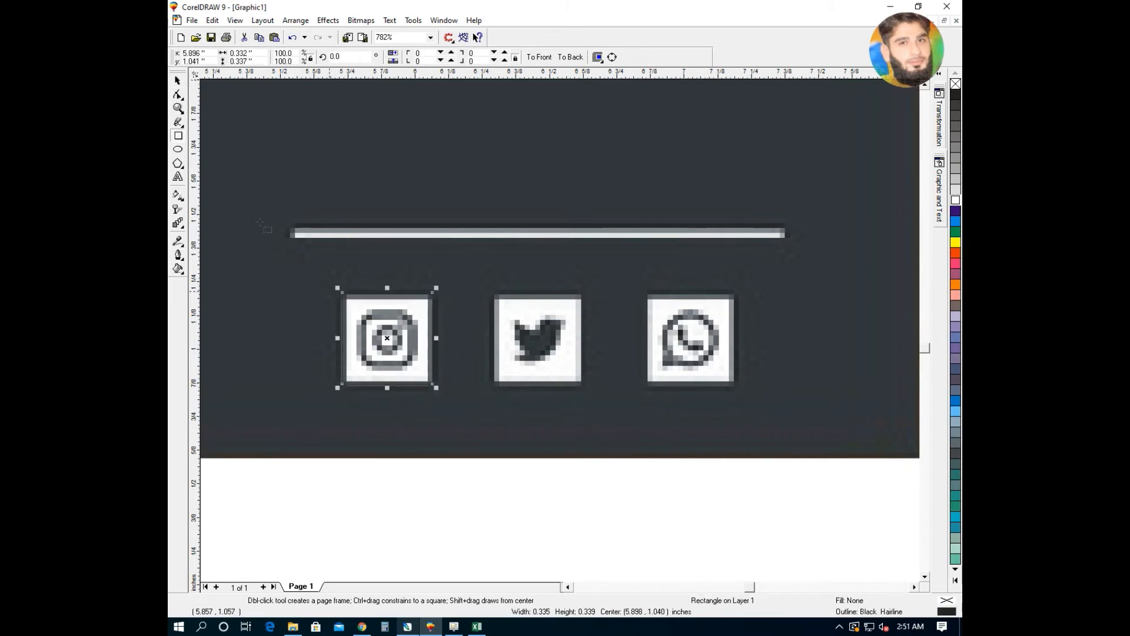
click(955, 204)
right_click(955, 84)
right_click(956, 95)
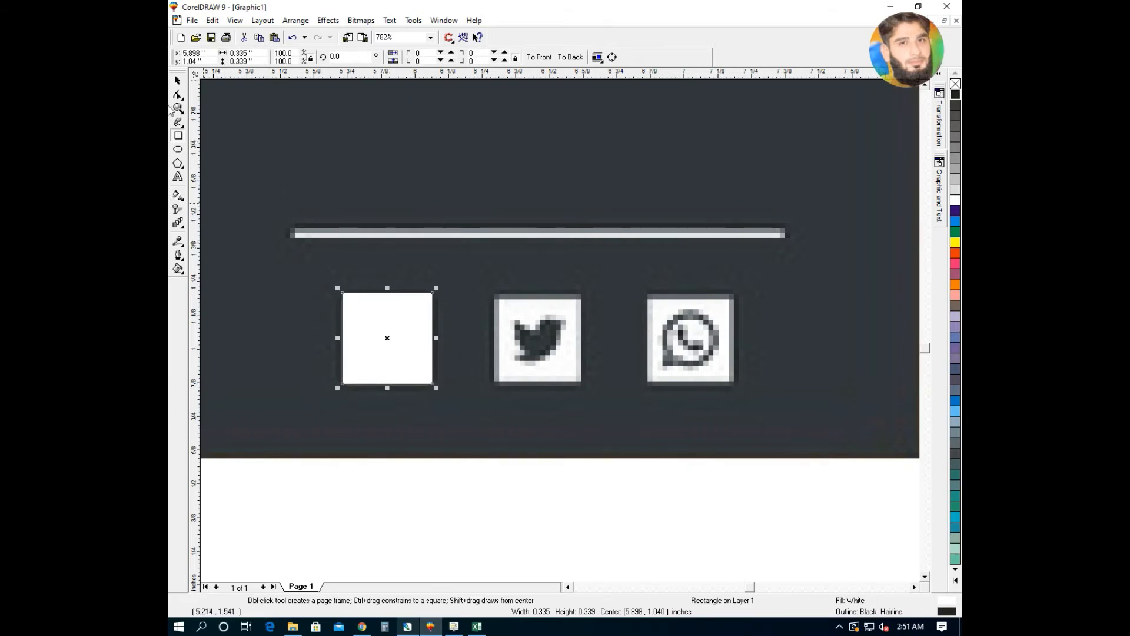
click(178, 81)
- Copy the white square over the Twitter icon and select the squares together
drag(390, 359, 689, 339)
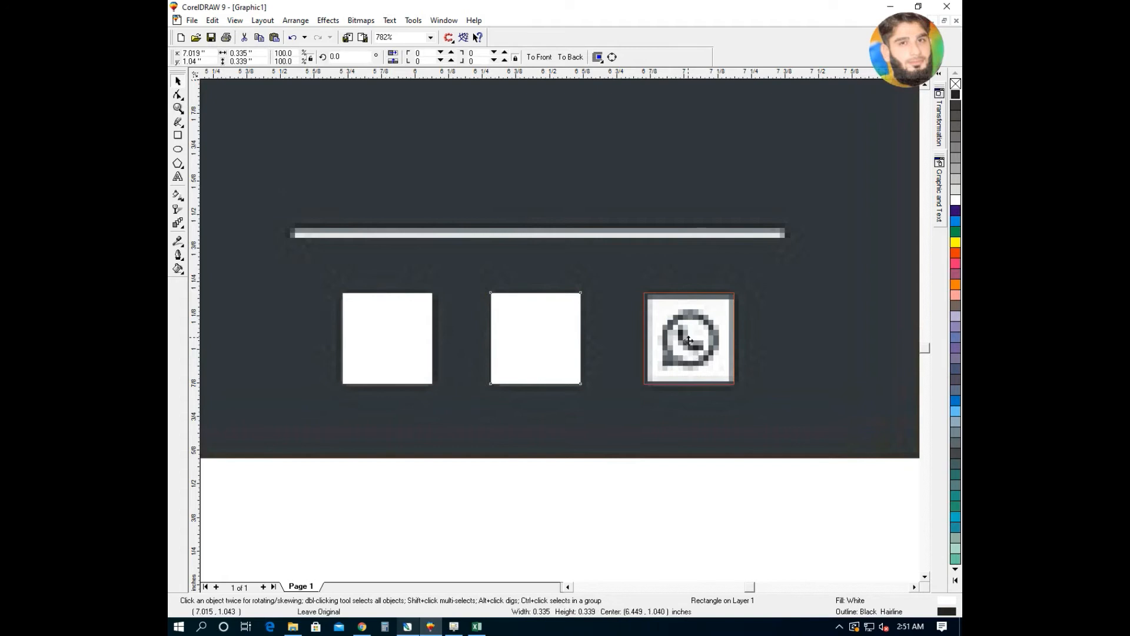
shift+click(529, 330)
shift+click(402, 339)
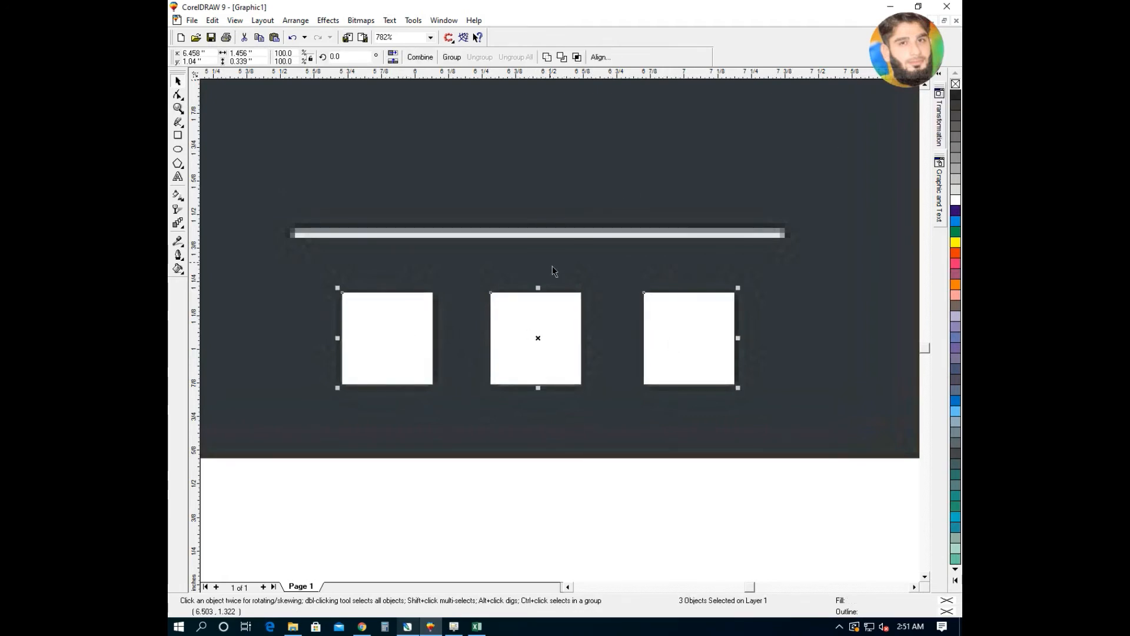
click(177, 137)
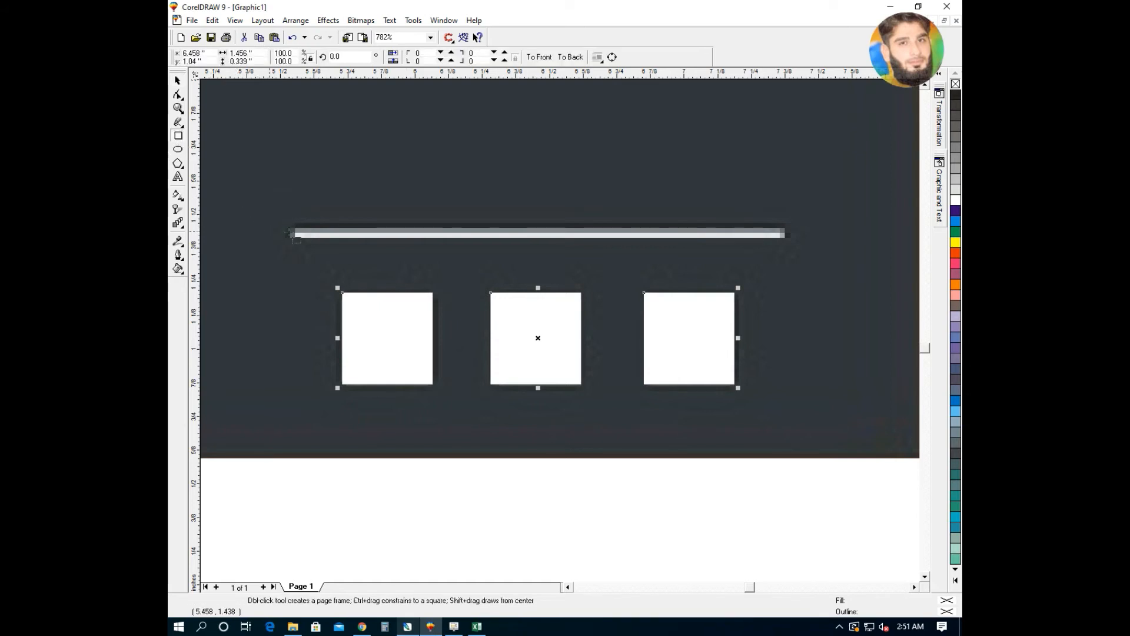
- Draw a thin white rectangle over the divider line with a 1-point black outline
drag(289, 223, 787, 247)
click(955, 211)
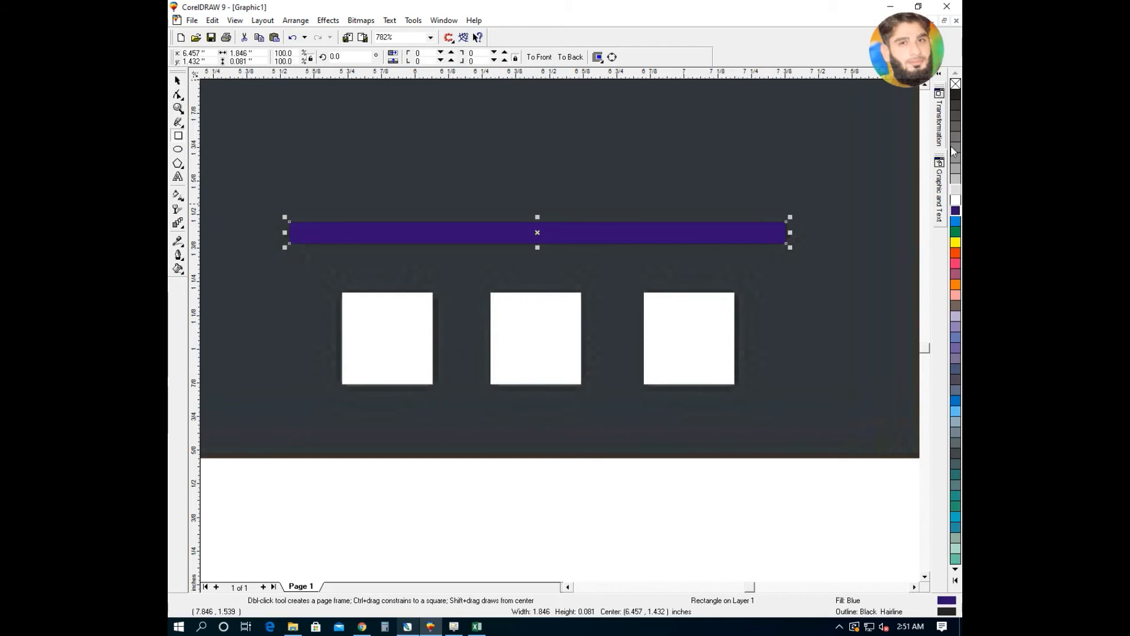
click(955, 200)
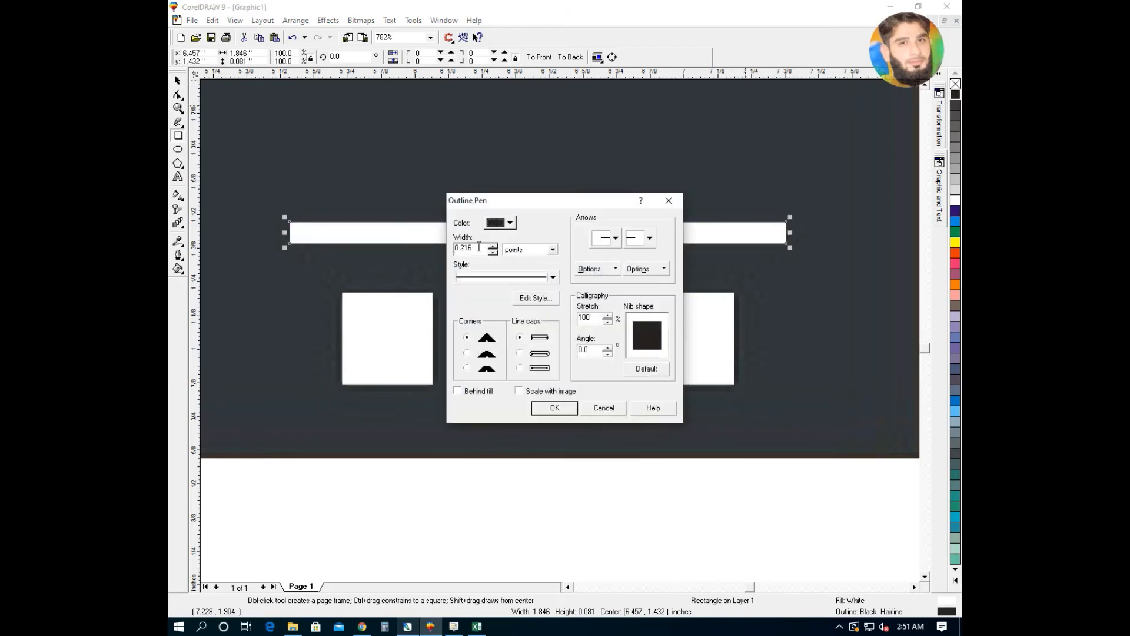
text(1)
click(554, 407)
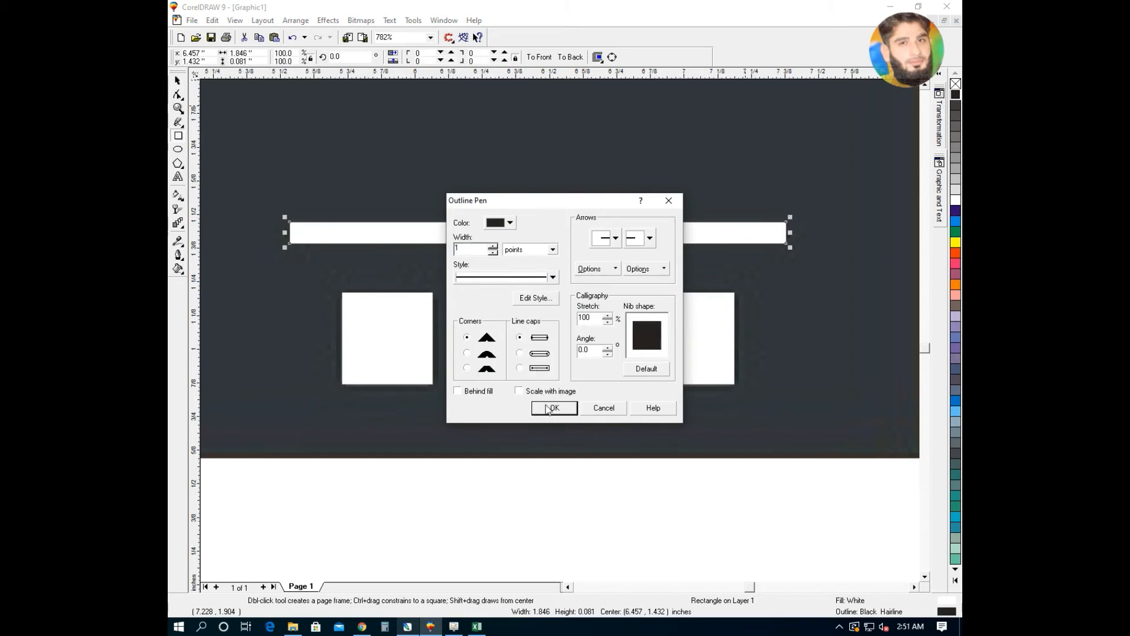
key(F4)
key(F2)
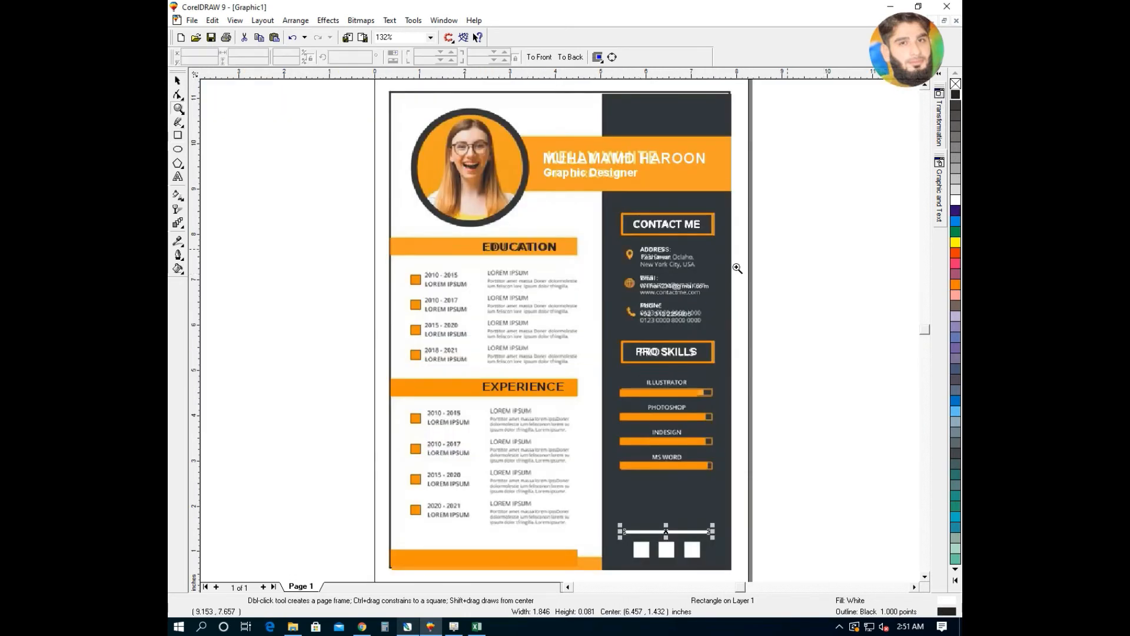
- Replace the swapped letters in the banner name with MA to correct its spelling
key(F6)
drag(723, 136, 504, 215)
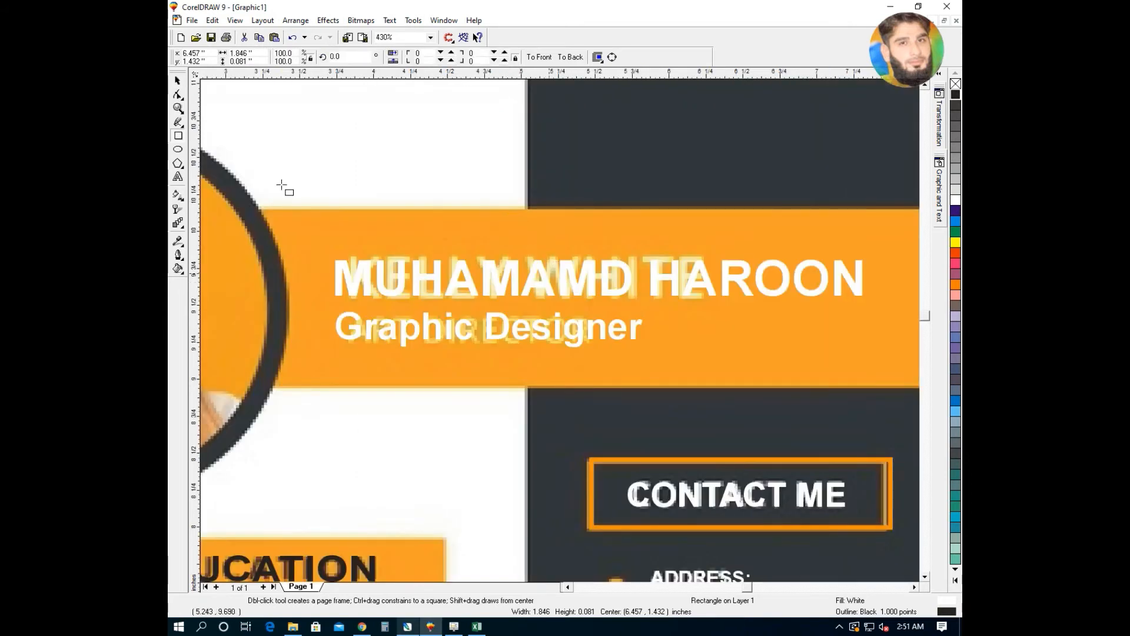
click(588, 278)
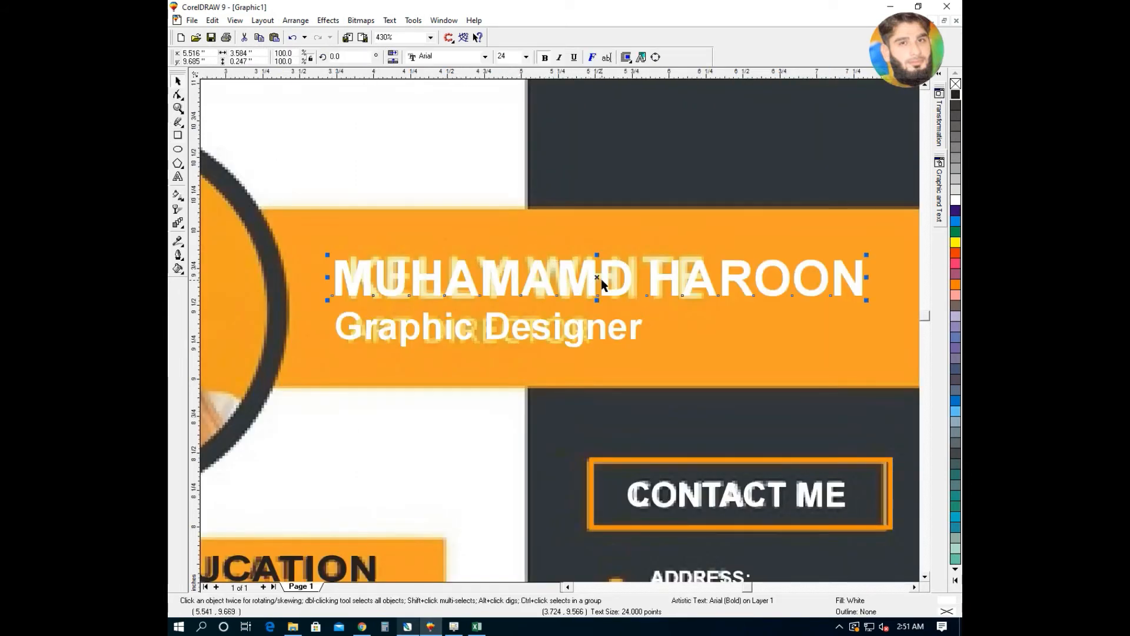
double_click(593, 277)
drag(595, 278, 529, 282)
key(ctrl+z)
text(MA)
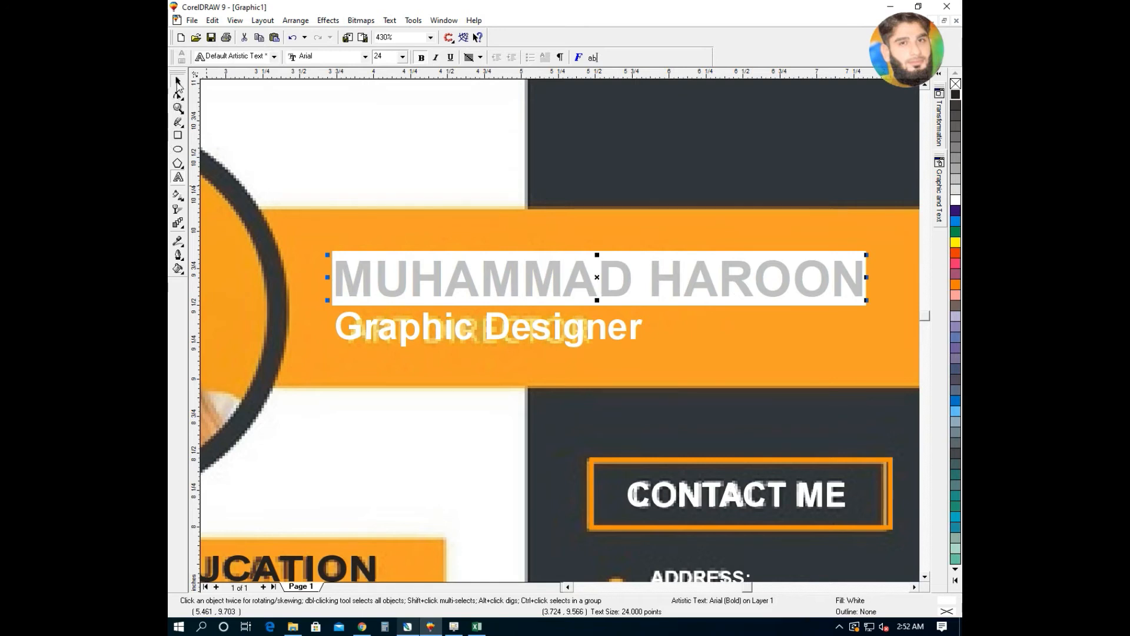
click(178, 82)
key(F4)
click(789, 268)
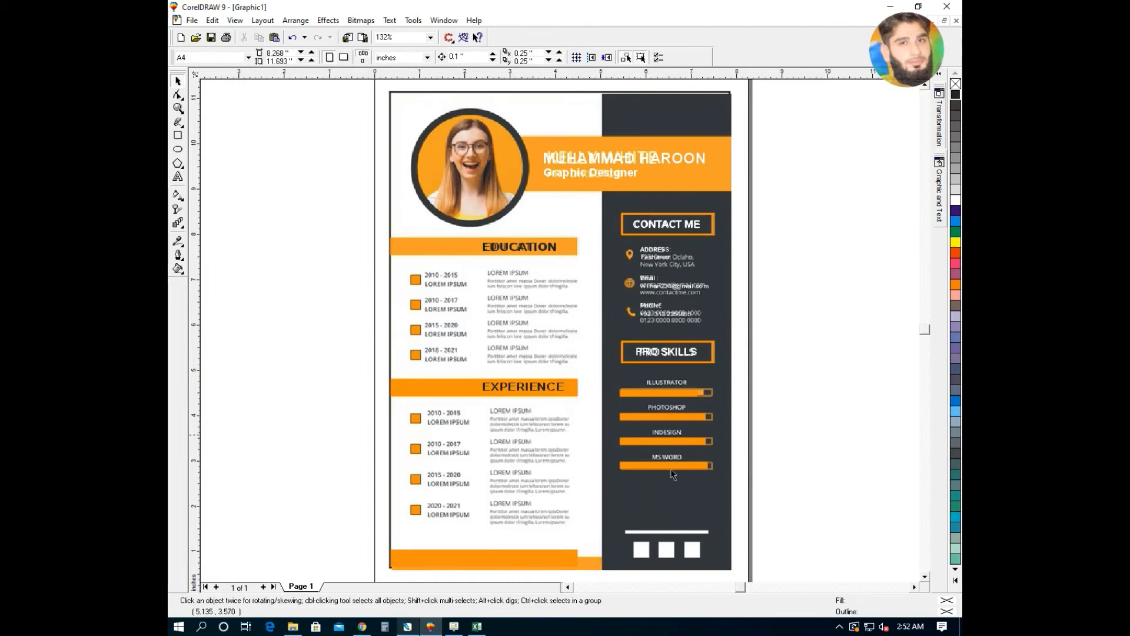
- Move the reference résumé image off the page to the left
drag(721, 502, 370, 502)
click(784, 457)
key(F4)
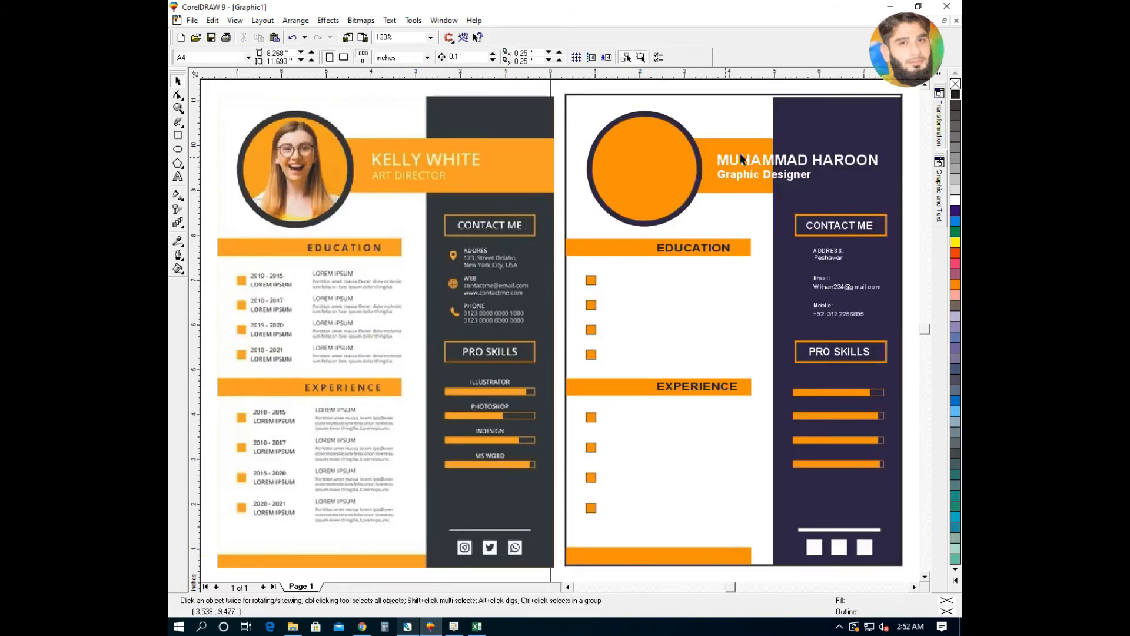
- Bring the orange banner, name text and photo circle with ring forward, then delete the reference image
click(724, 145)
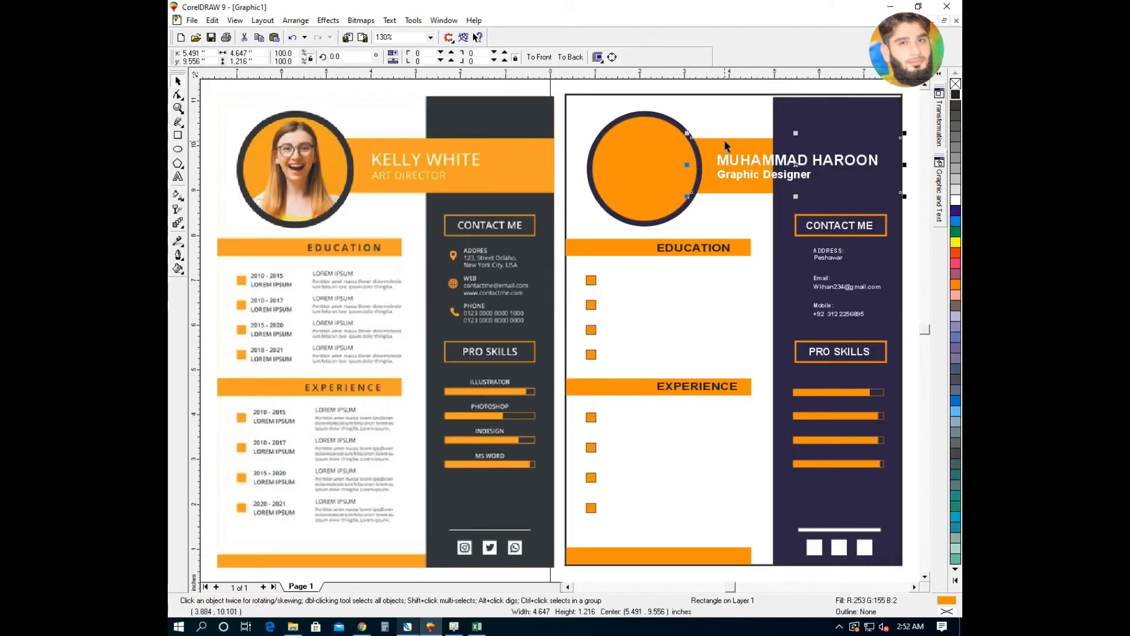
key(shift+Page_Up)
drag(908, 120, 697, 202)
key(shift+Page_Up)
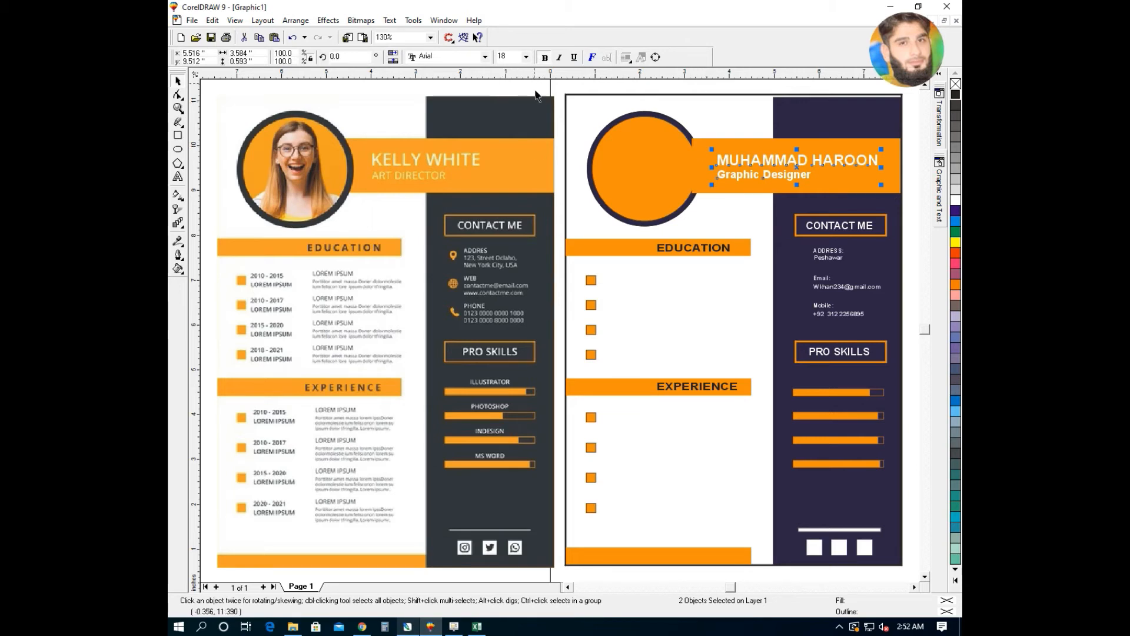
key(Escape)
click(625, 171)
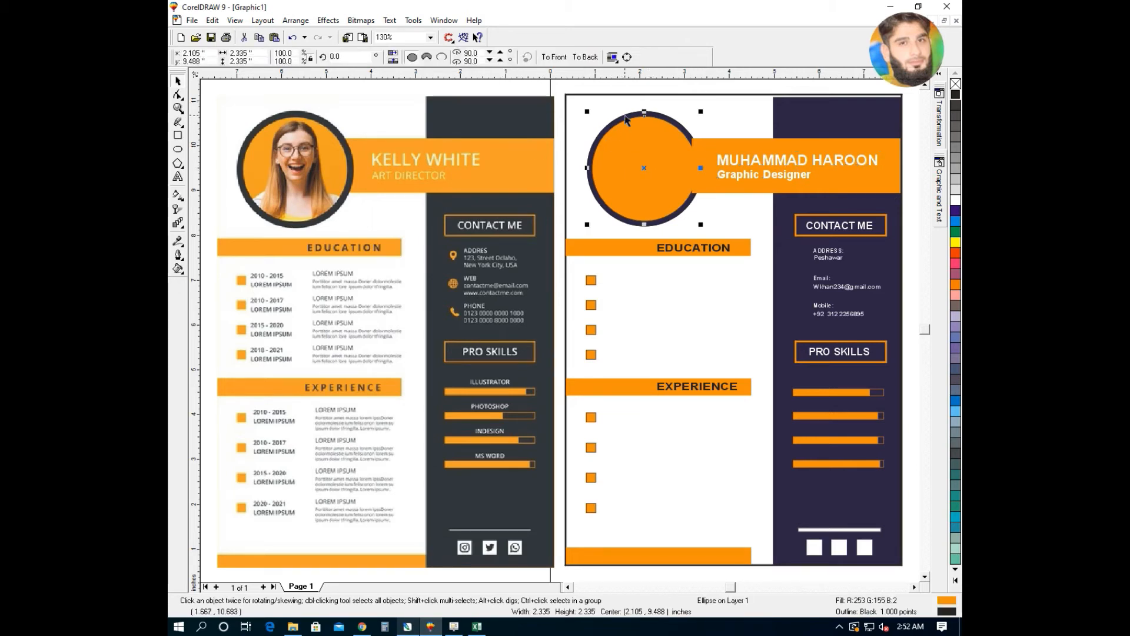
shift+click(625, 120)
key(shift+Page_Up)
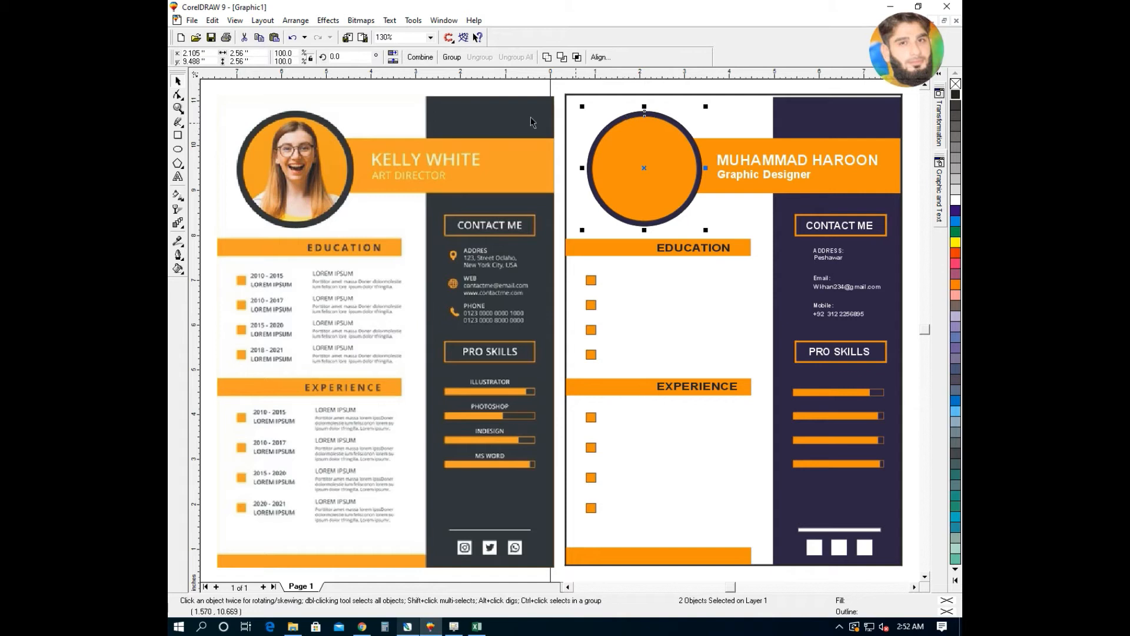
click(543, 84)
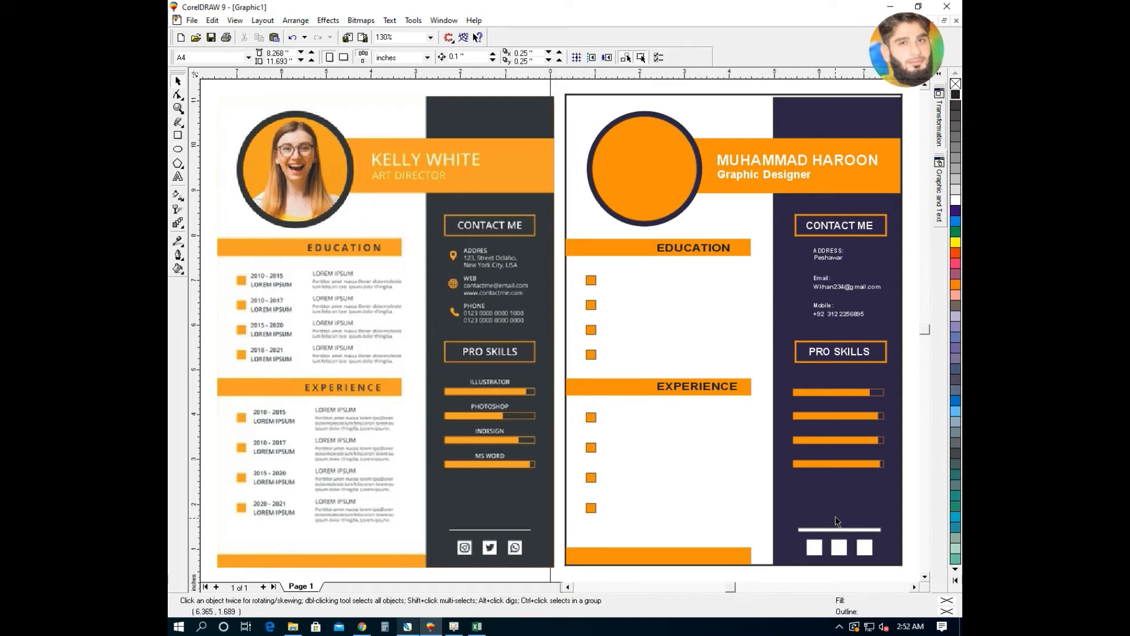
click(450, 241)
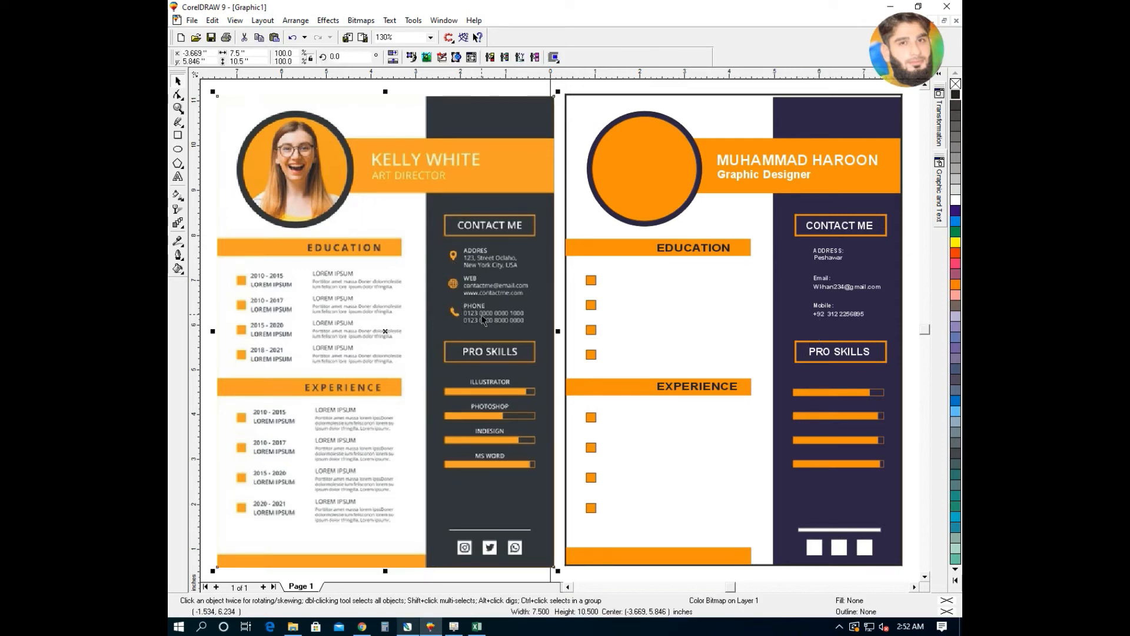
key(Delete)
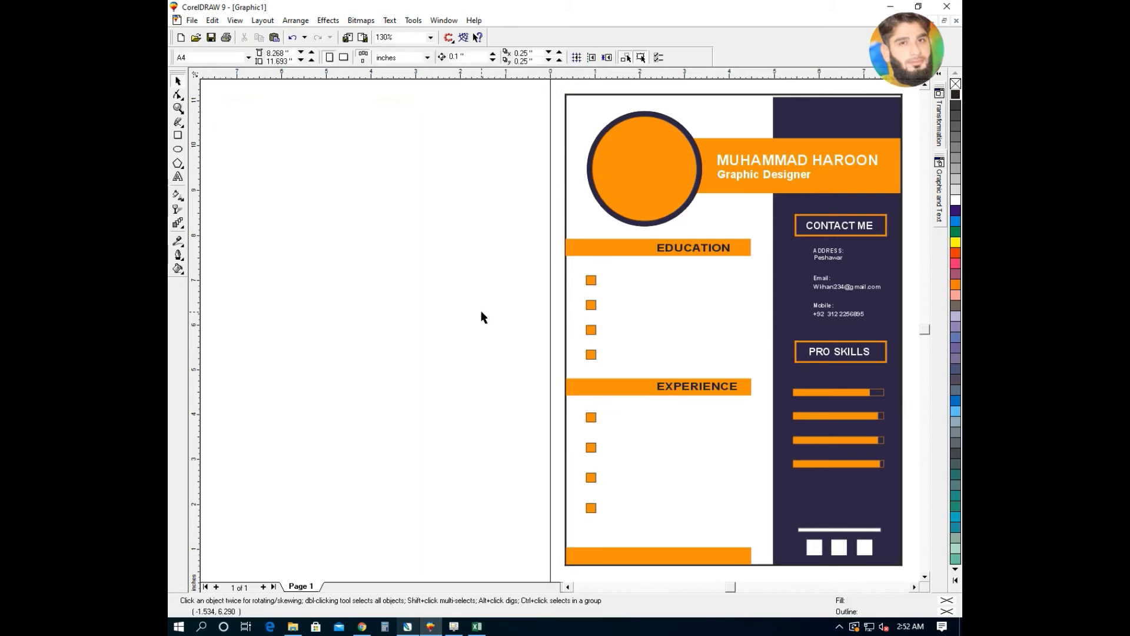
key(F4)
drag(742, 222, 553, 344)
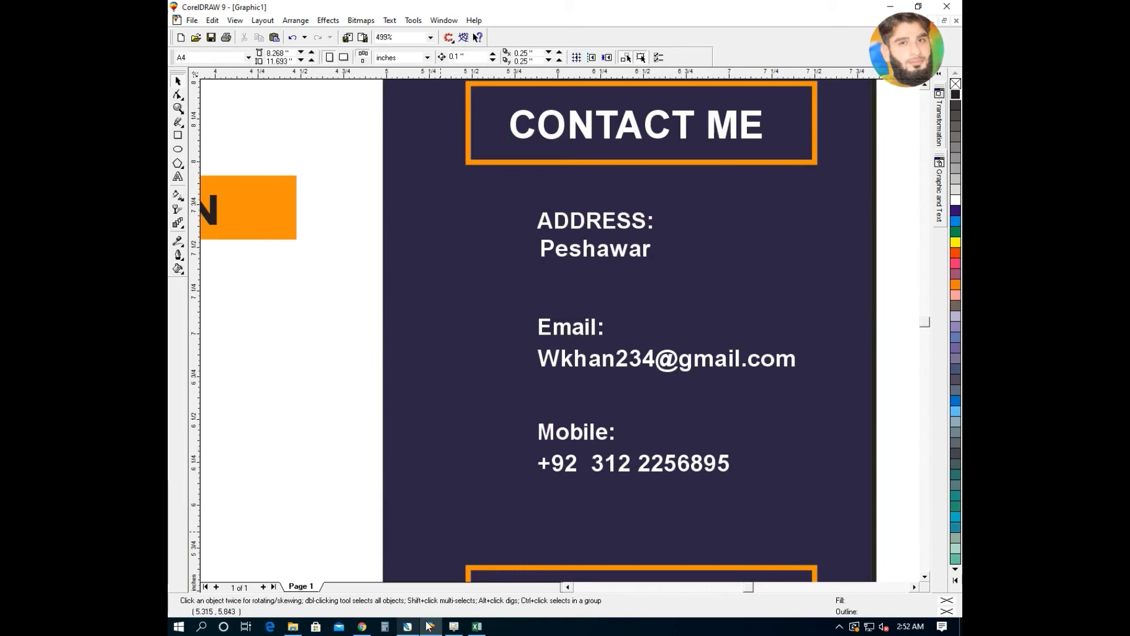
click(362, 627)
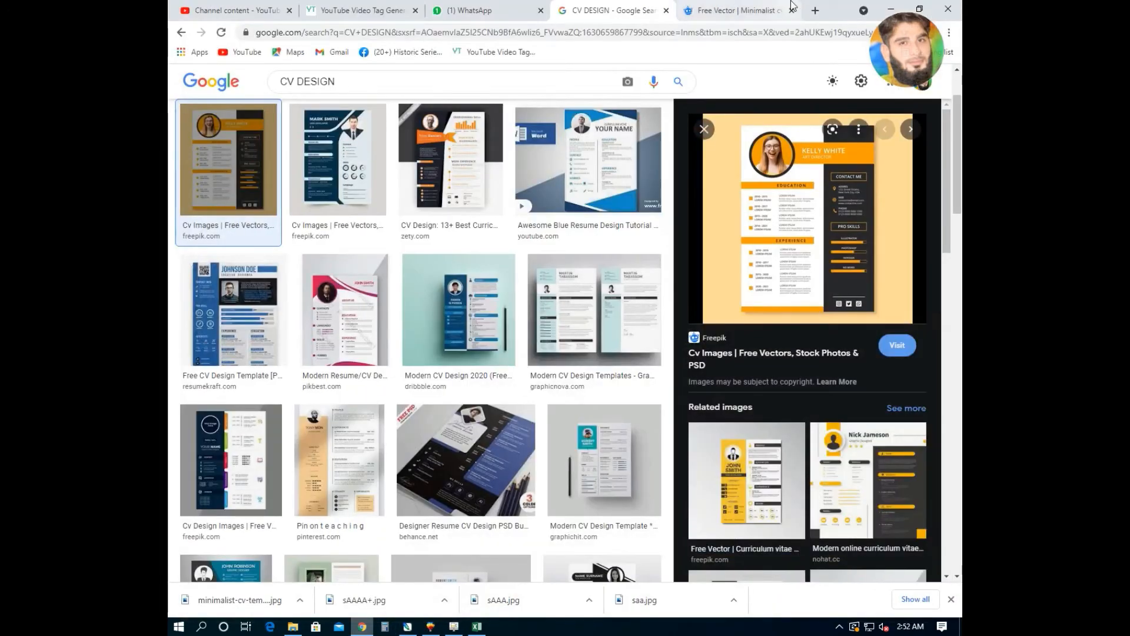
key(alt+Tab)
key(F4)
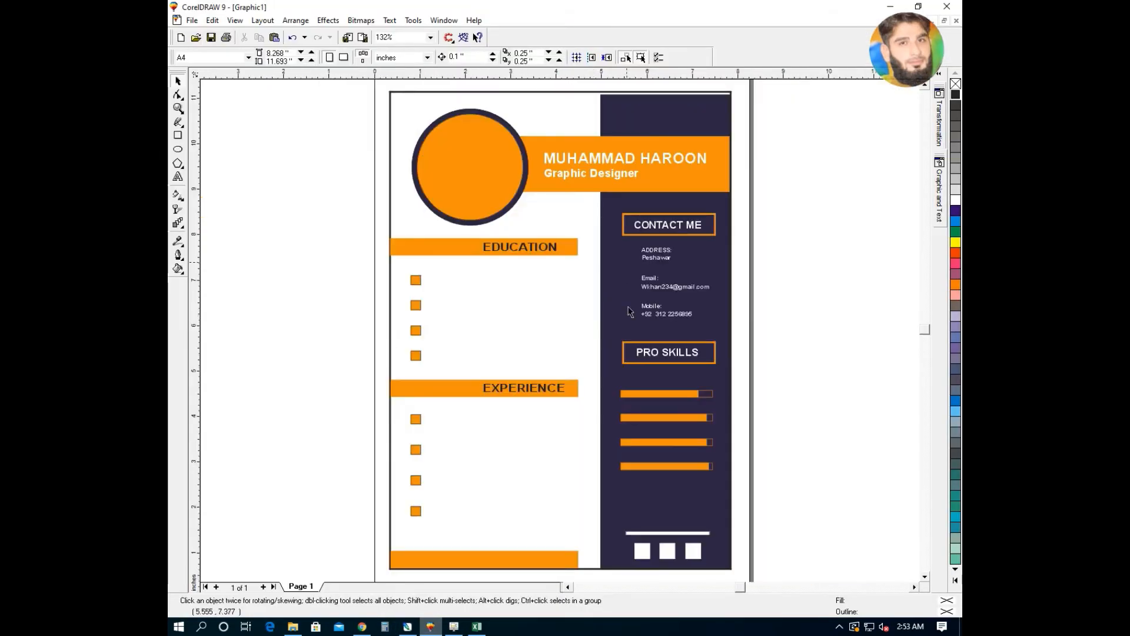
key(F3)
key(F4)
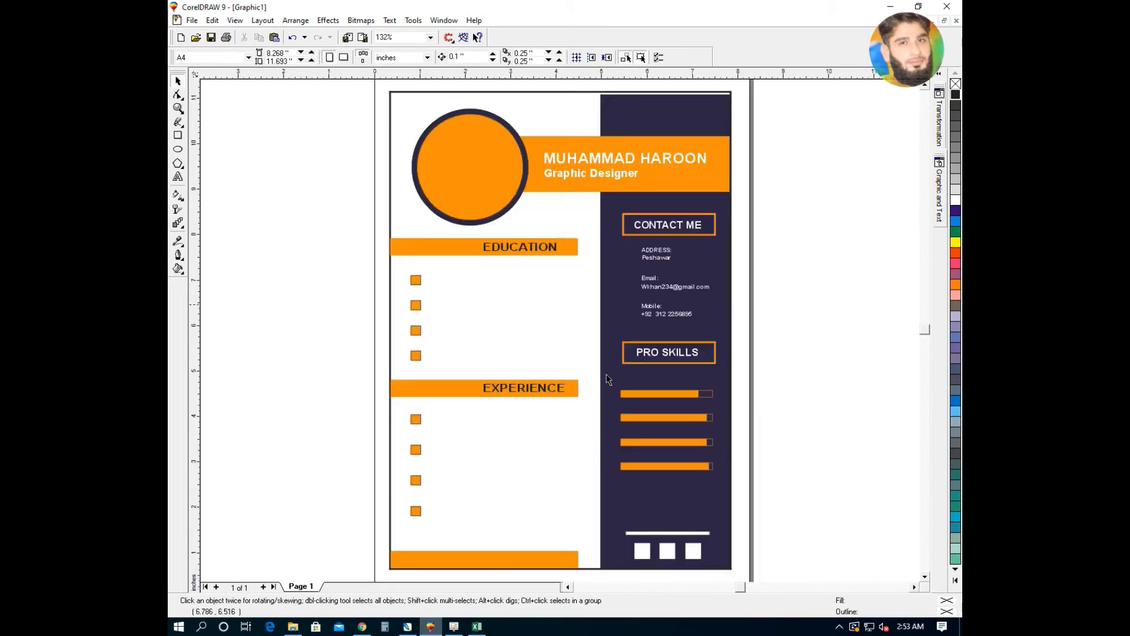
key(alt+Tab)
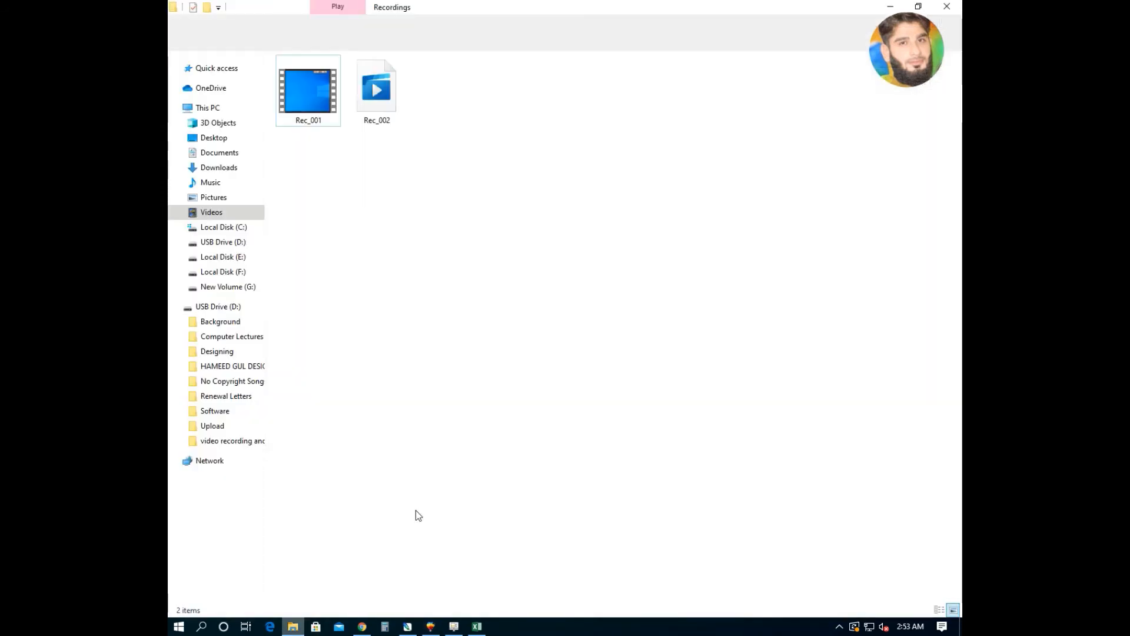
key(alt+Tab)
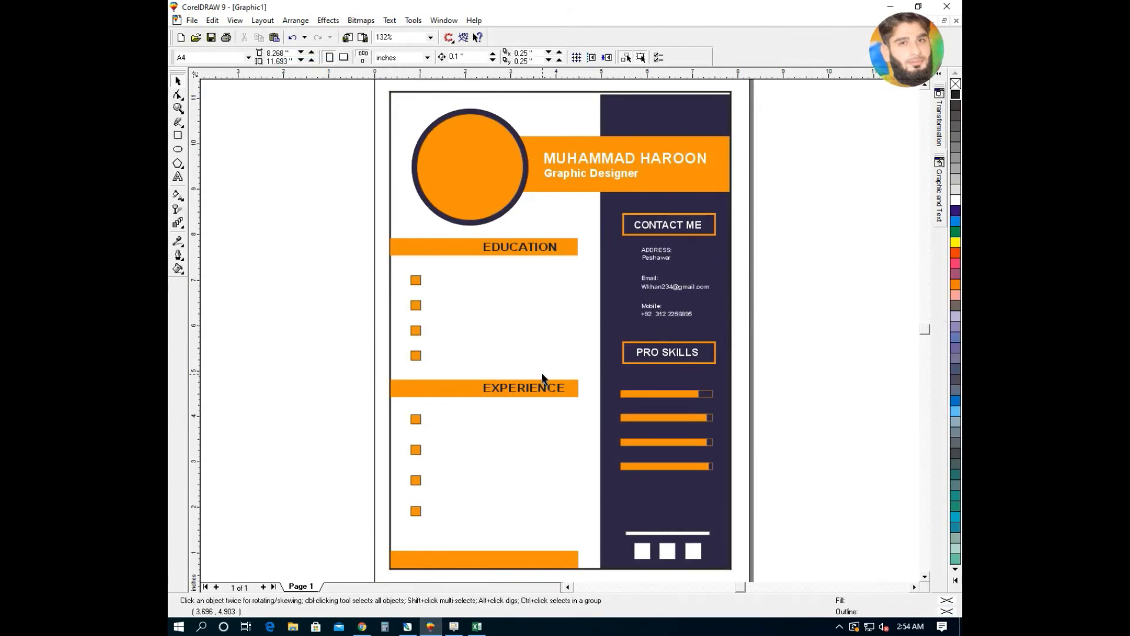
key(F2)
- Zoom in on the skill bars and set the default text to bold Arial, size 10
drag(742, 378, 582, 496)
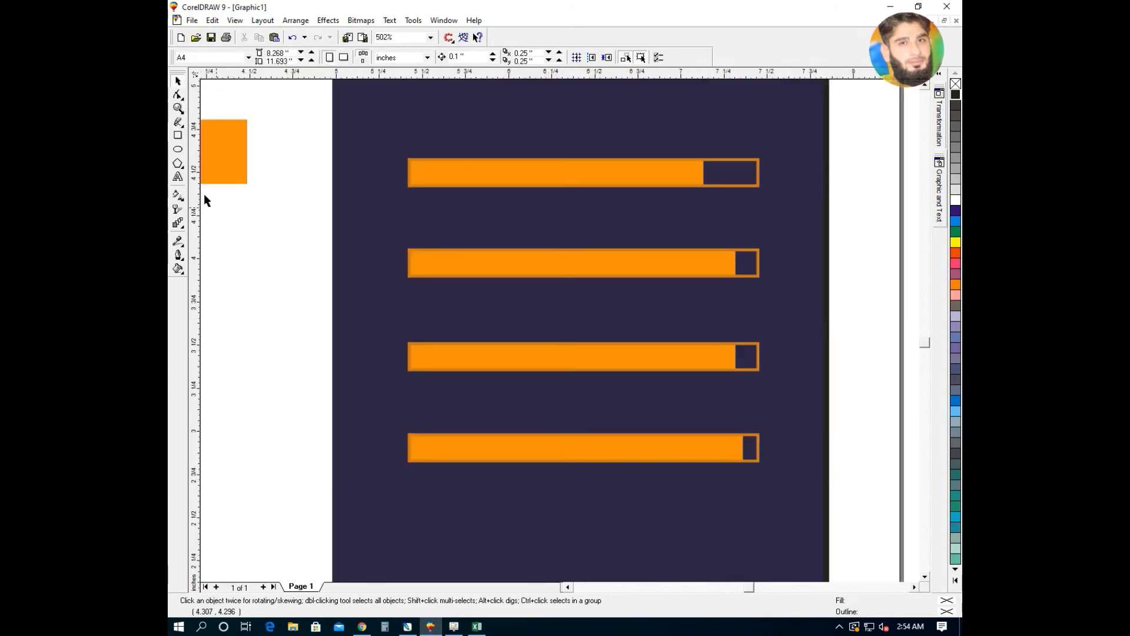
click(178, 176)
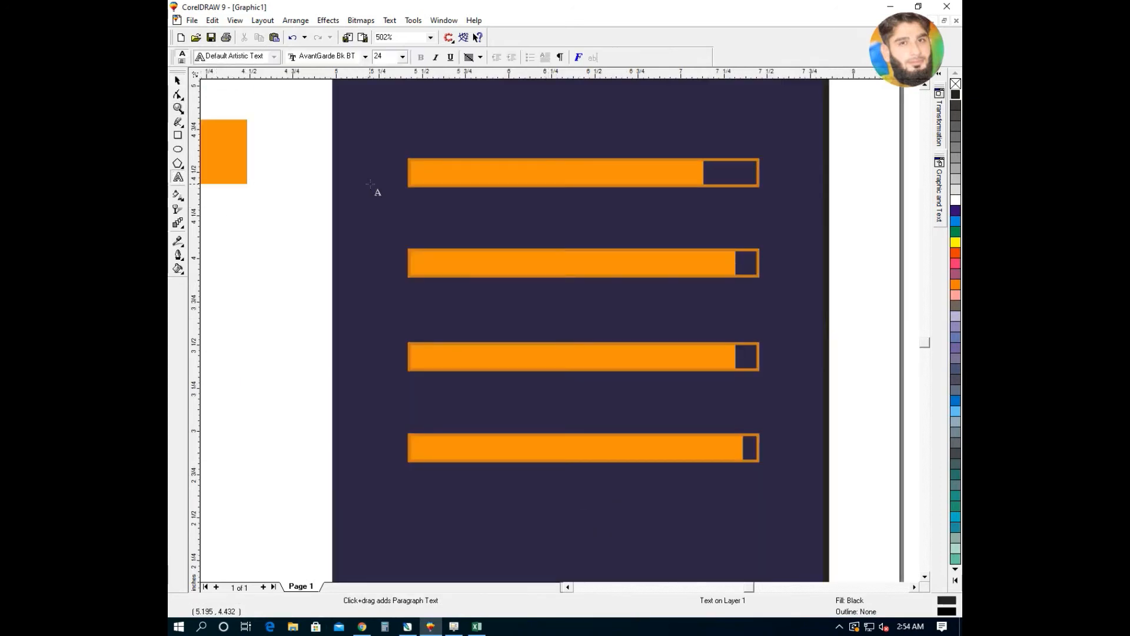
click(403, 57)
click(383, 116)
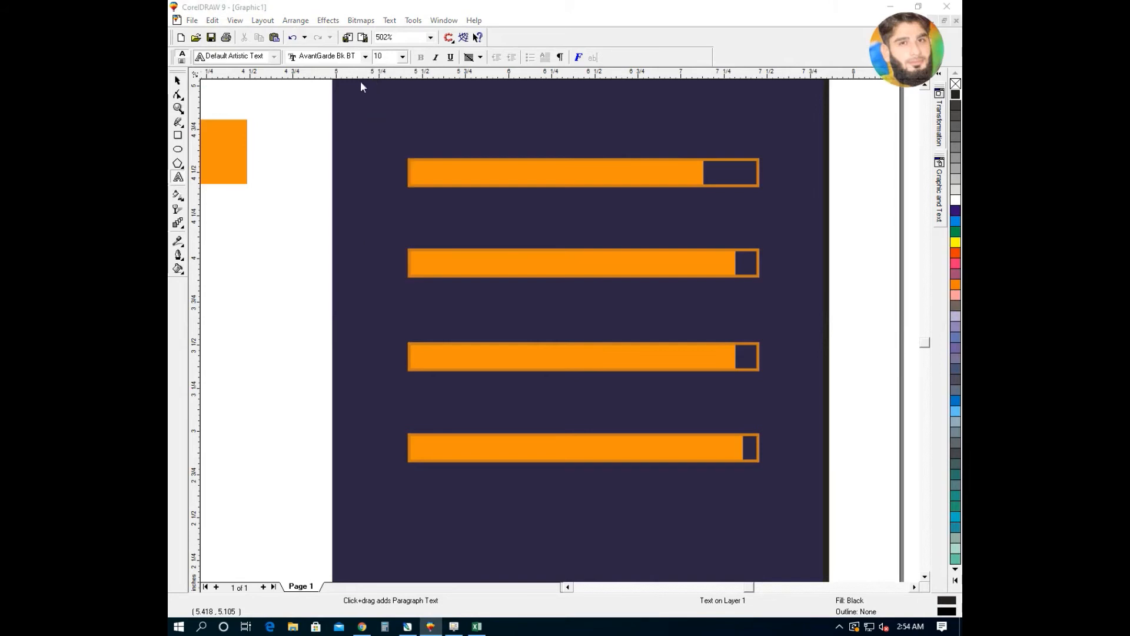
click(546, 369)
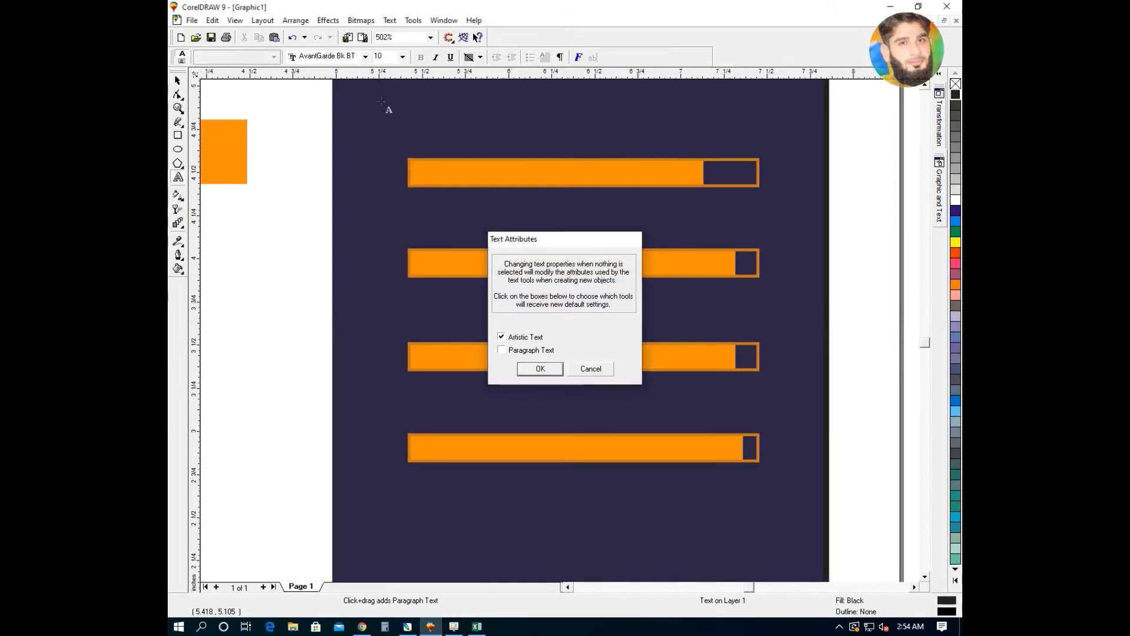
click(364, 56)
click(329, 90)
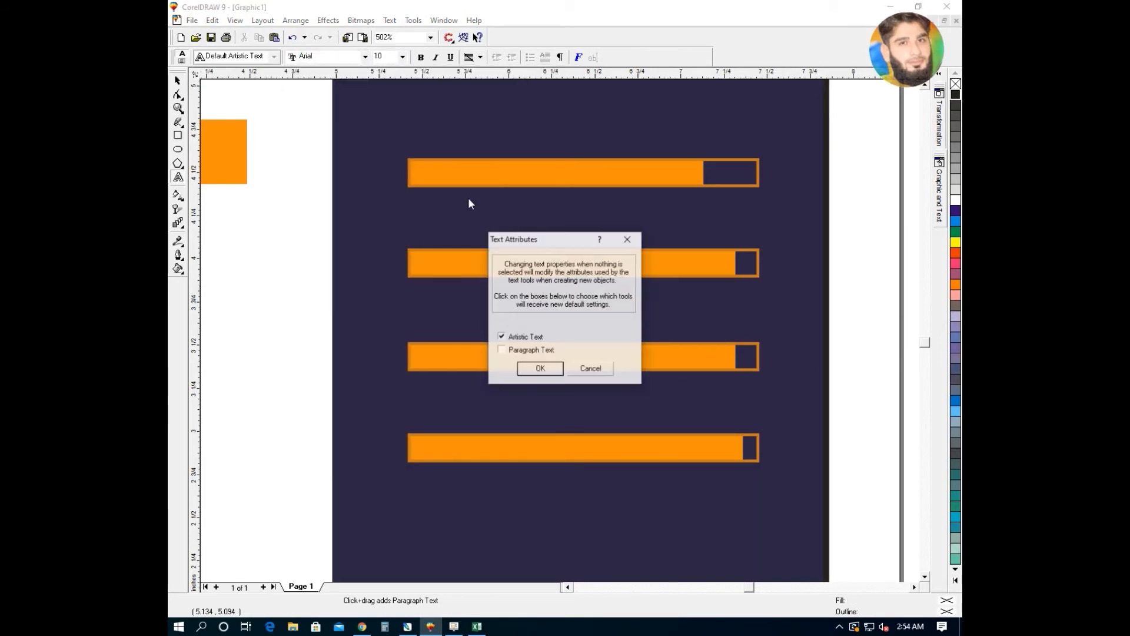
click(542, 369)
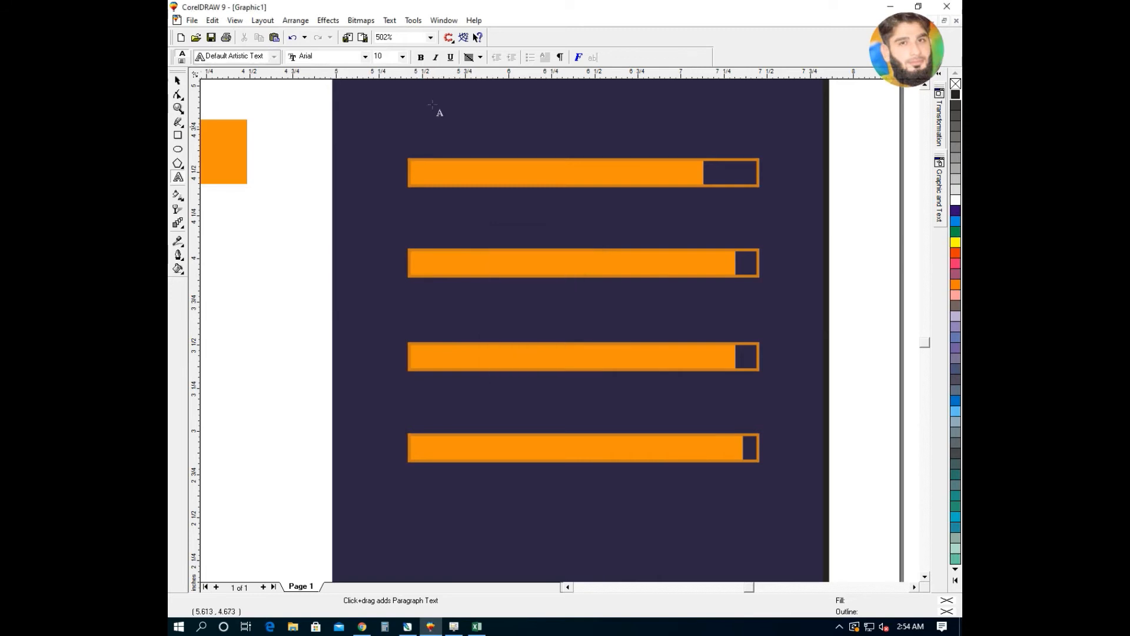
click(421, 59)
key(Return)
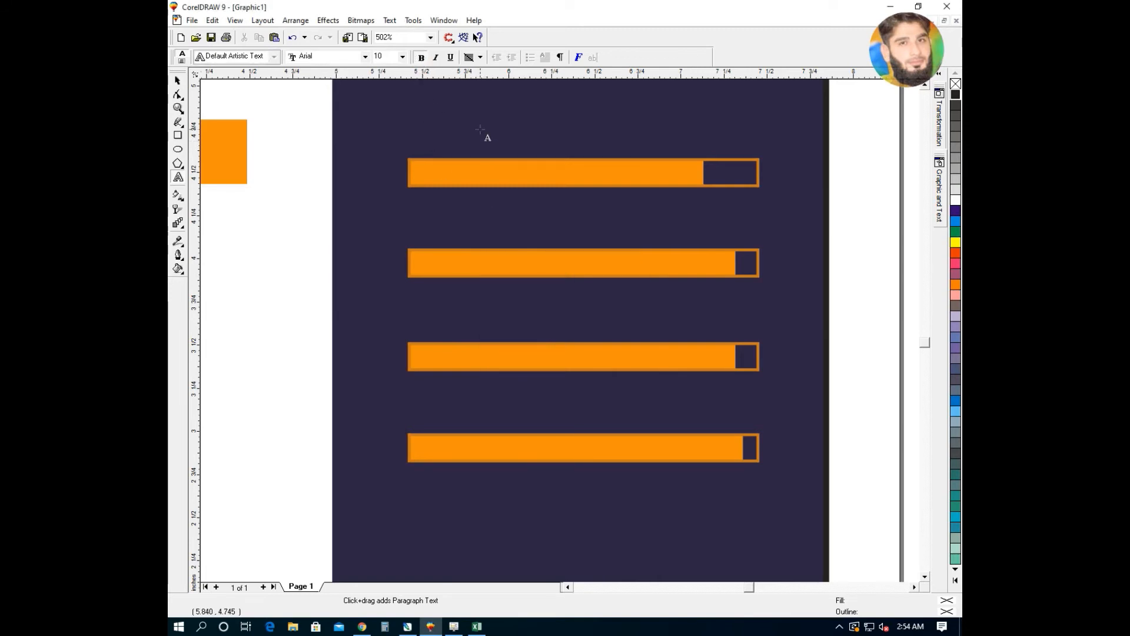
- Type Illustrator, Adobe Photoshop, Corel Draw and Ms Office on separate lines above the first bar
click(480, 129)
text(I)
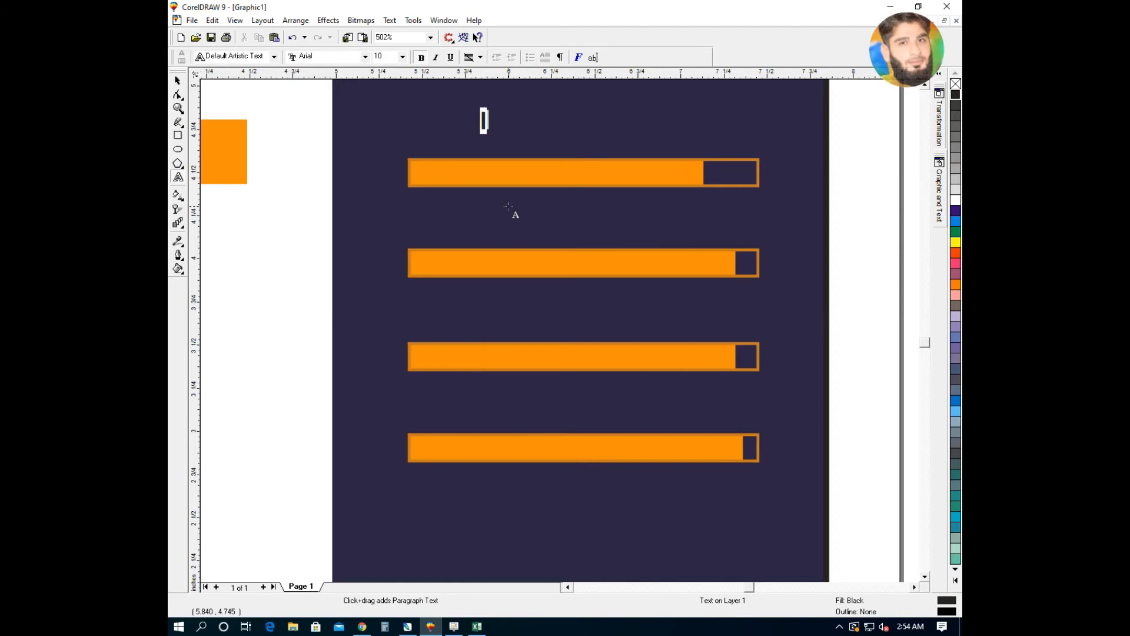
text(IIus)
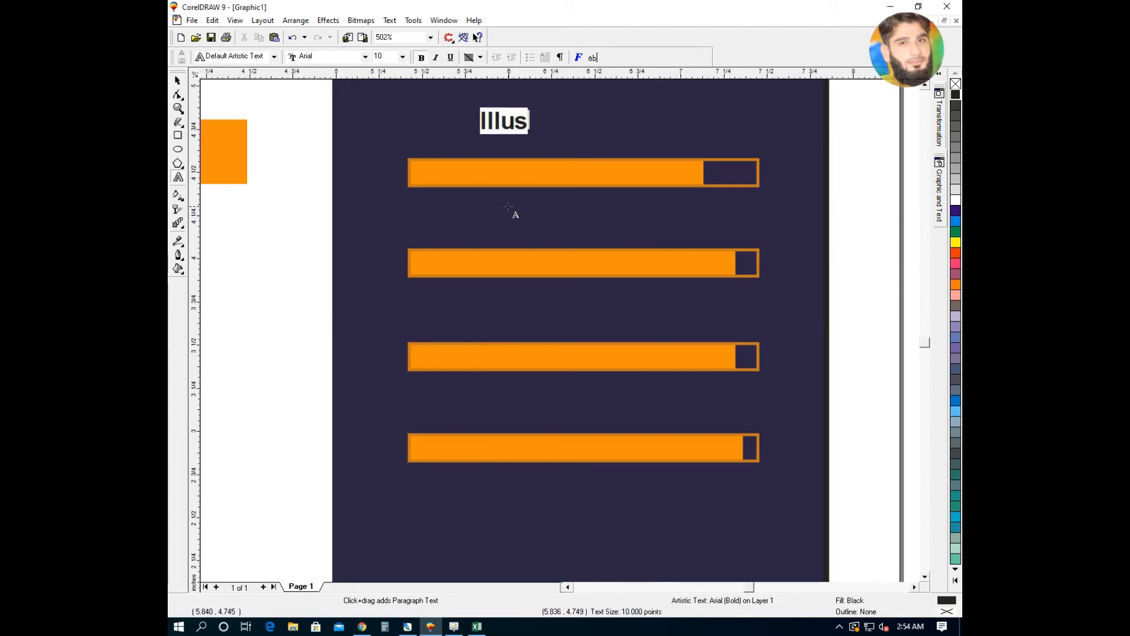
text(trator)
key(Return)
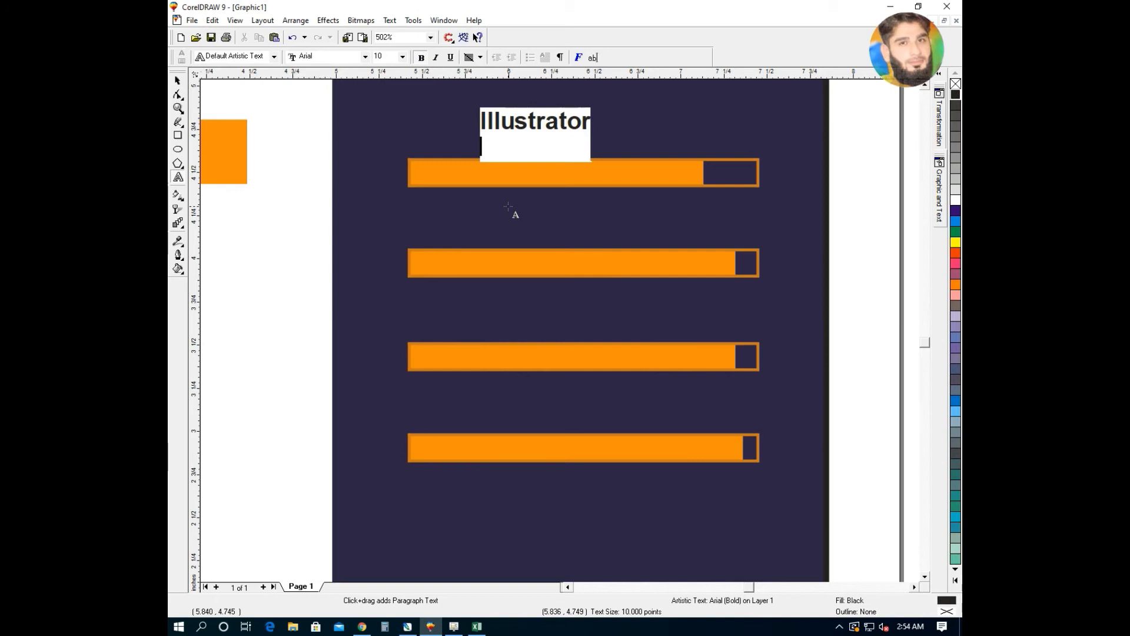
text(Adobe P)
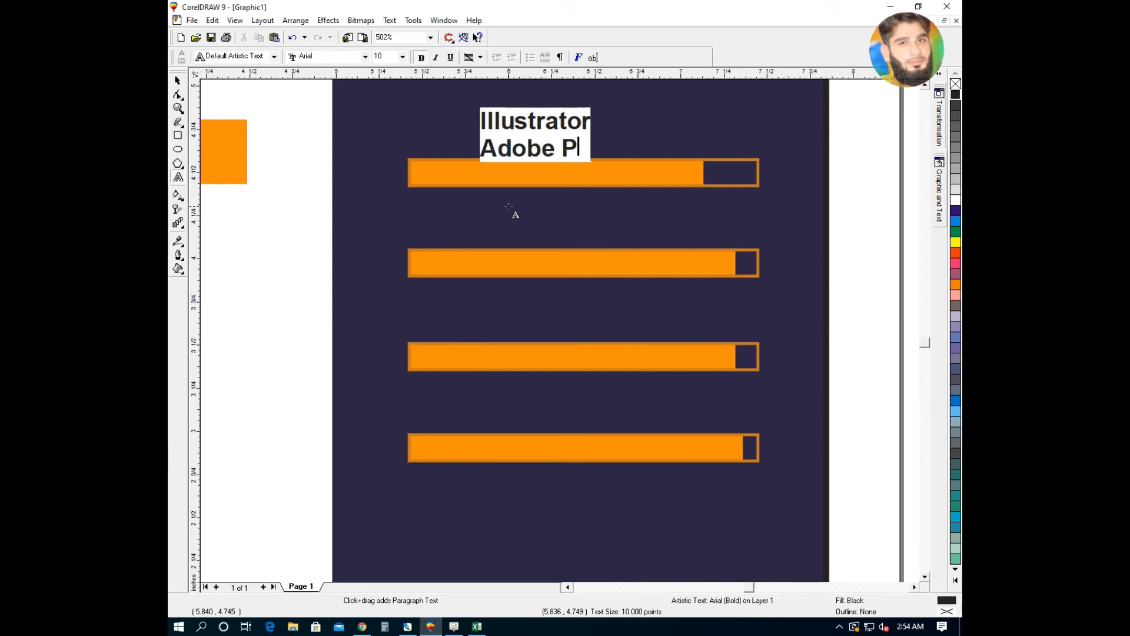
text(hotoshop)
key(Return)
text(CO)
key(BackSpace)
text(orel De)
key(BackSpace)
text(raw)
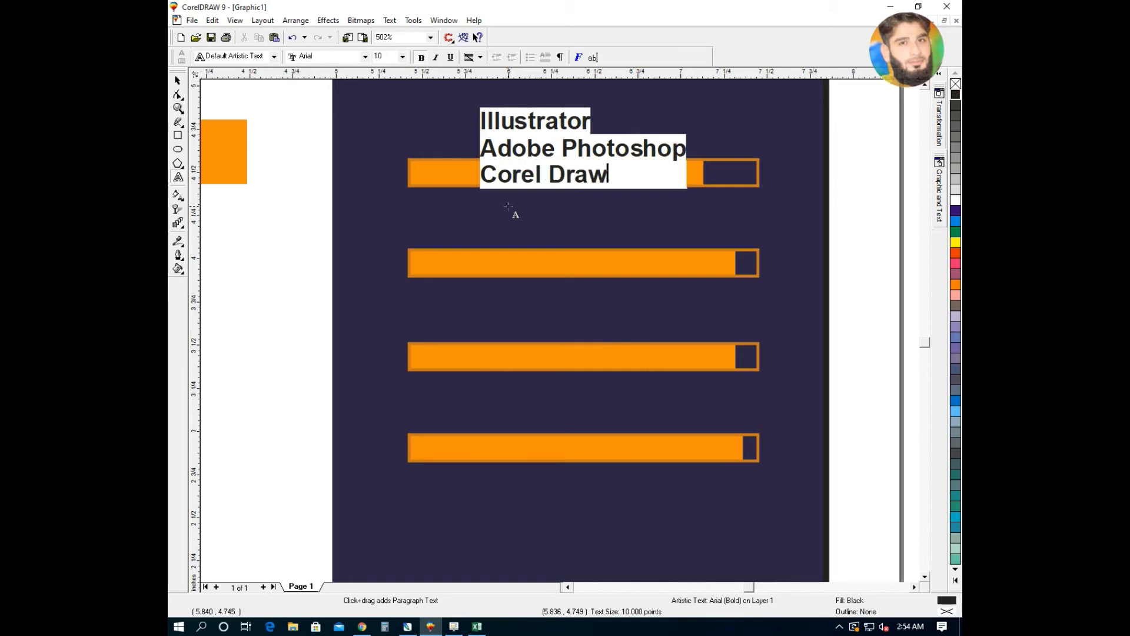
key(Return)
text(Ms Office)
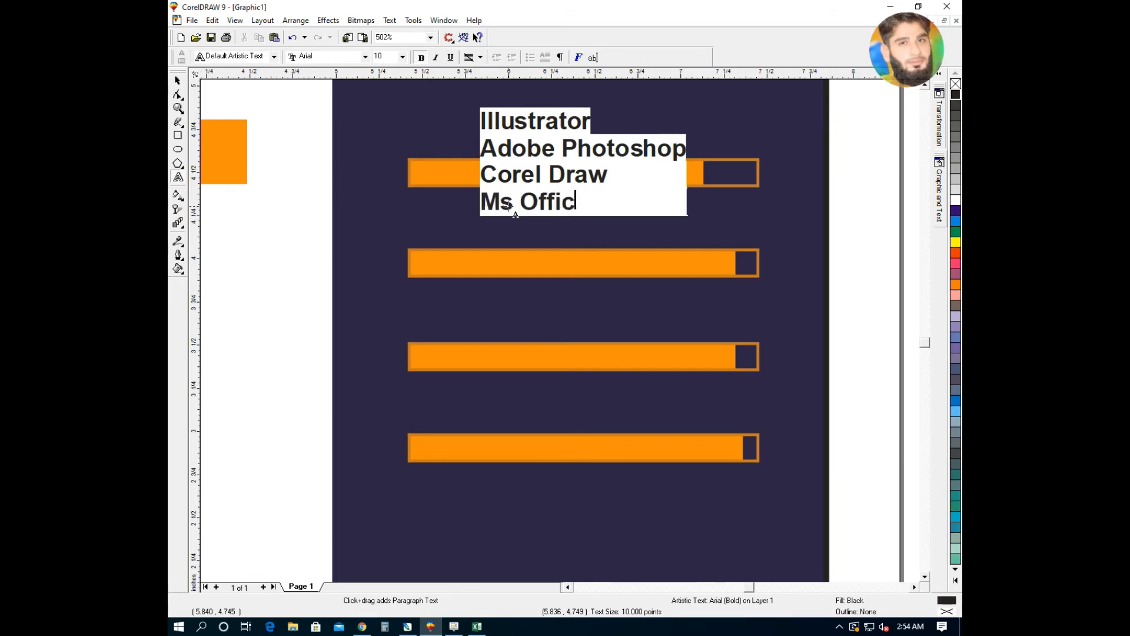
click(179, 81)
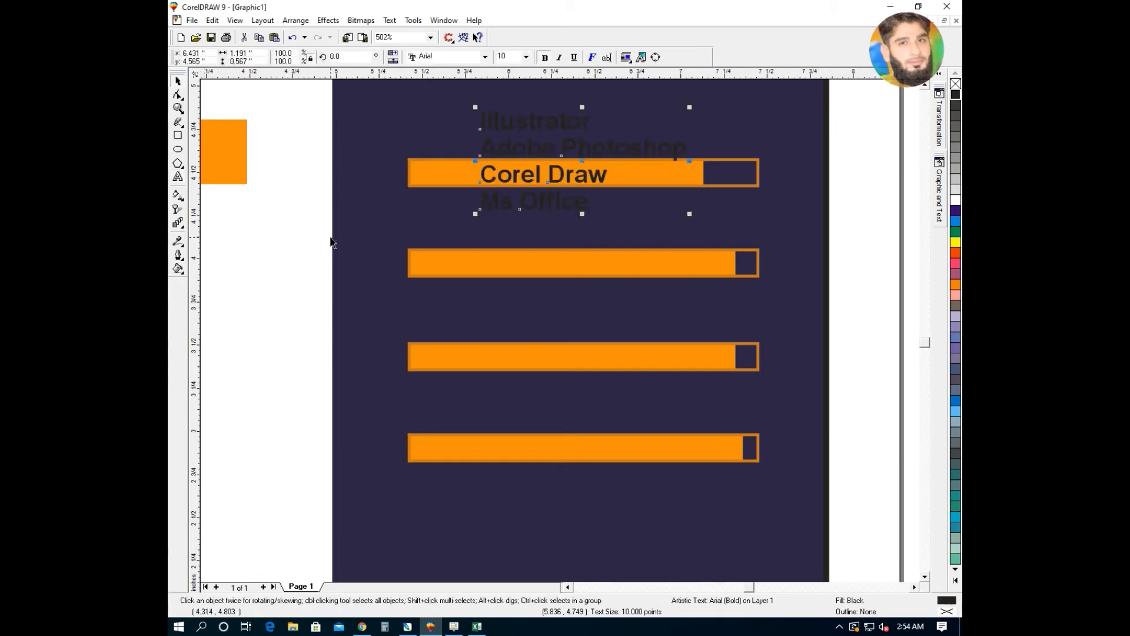
- Break the skill list into separate lines, colour them white and set size 11
key(ctrl+k)
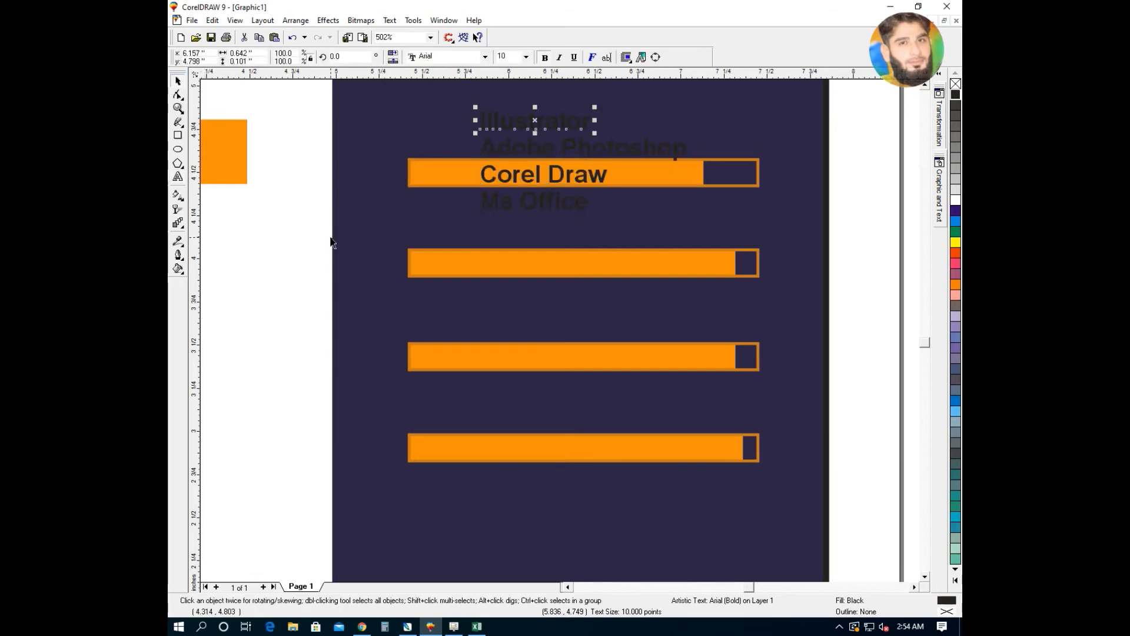
shift+click(518, 175)
shift+click(514, 152)
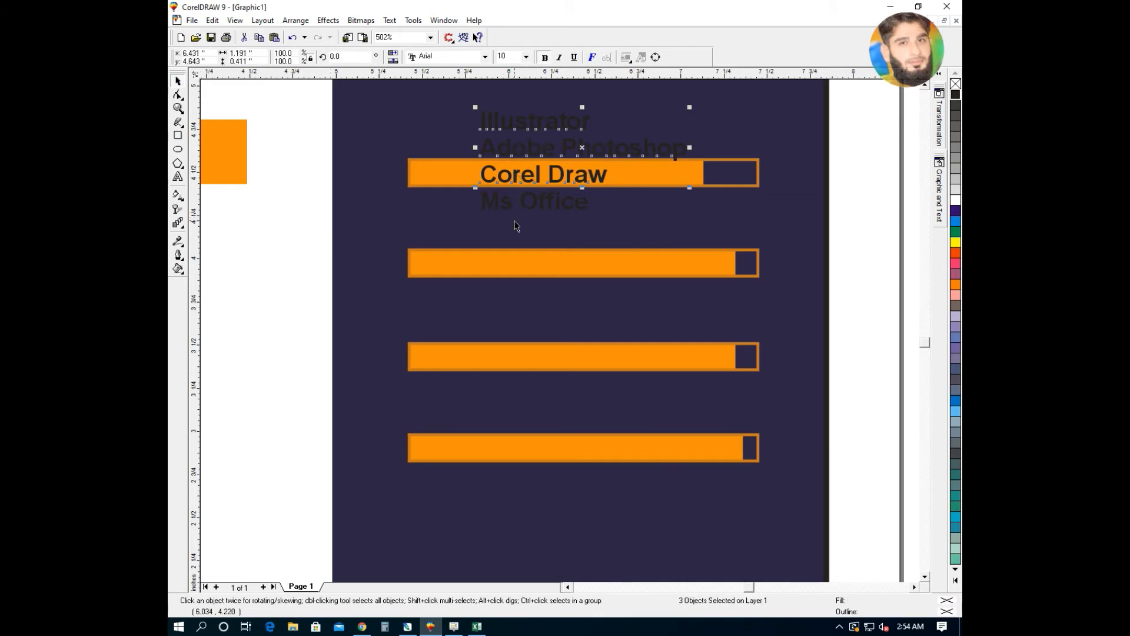
shift+click(526, 206)
click(954, 200)
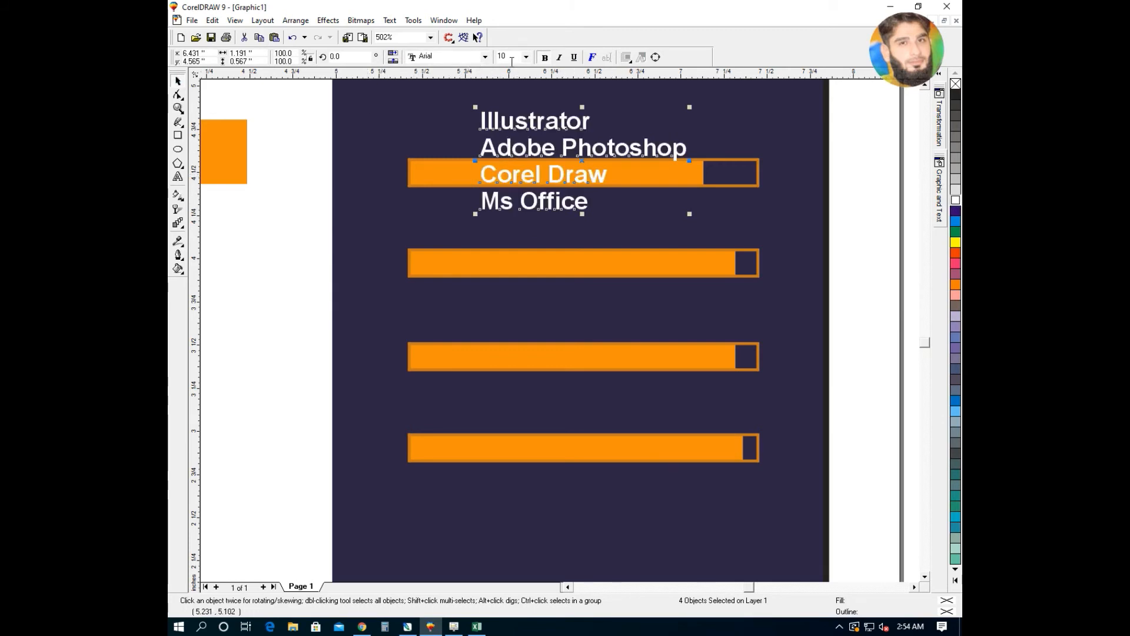
text(11)
key(Return)
click(852, 221)
- Move Ms Office, Corel Draw, Adobe Photoshop and Illustrator each above its own orange bar
click(545, 121)
mouse_move(547, 203)
mouse_down()
mouse_move(548, 380)
mouse_move(578, 415)
mouse_up()
drag(556, 192, 579, 332)
drag(558, 152, 560, 238)
drag(557, 130, 591, 160)
shift+click(587, 229)
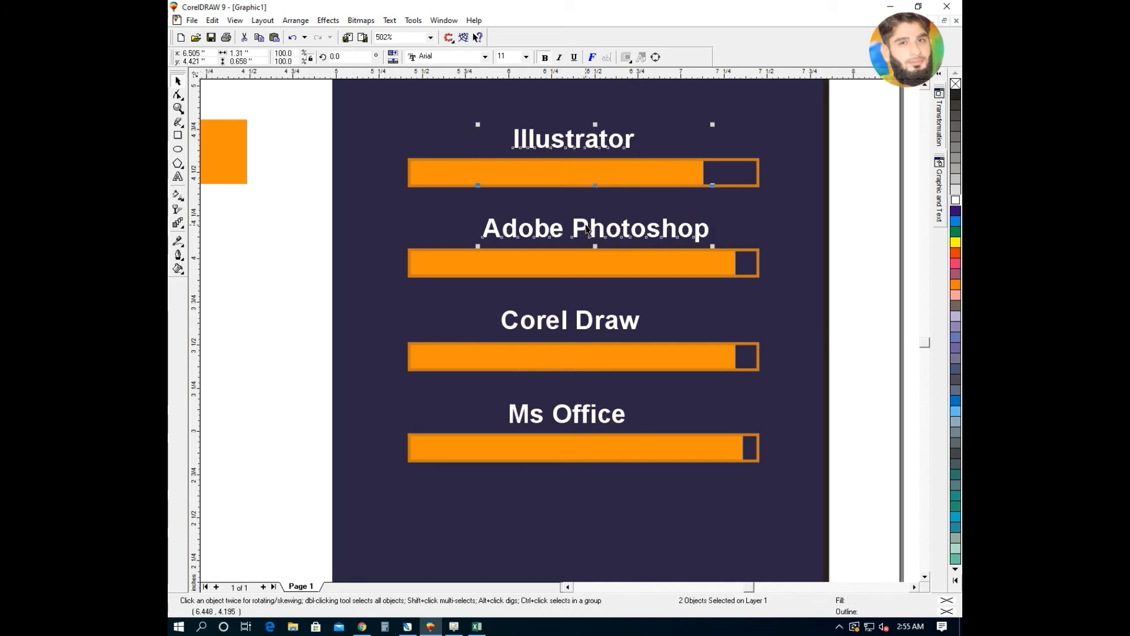
shift+click(589, 331)
shift+click(588, 417)
click(855, 333)
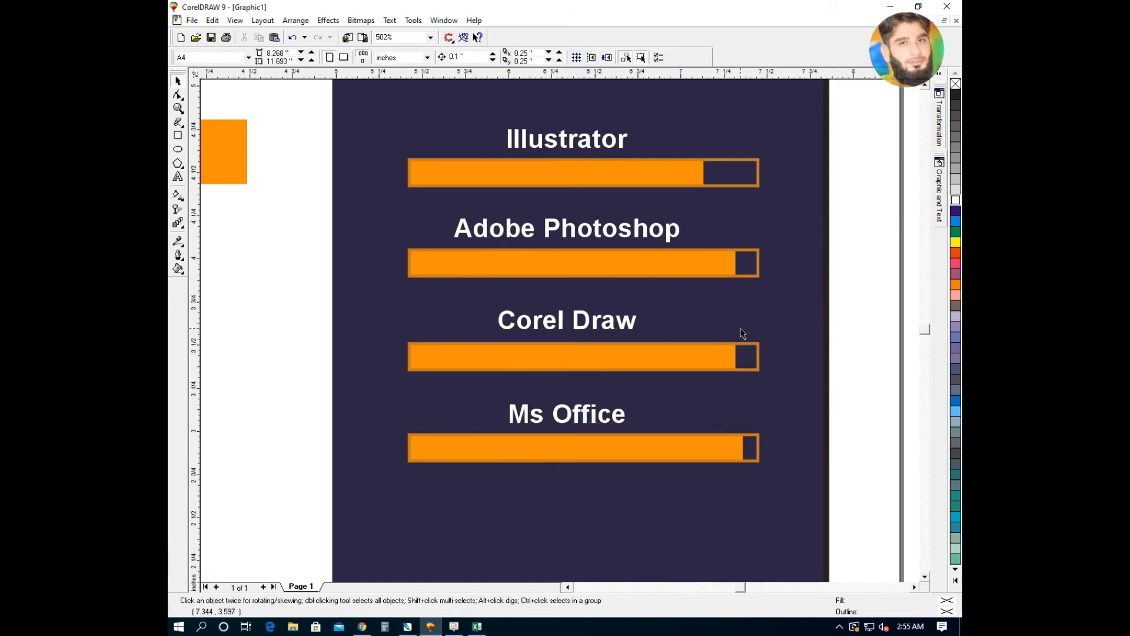
- Check the labelled bars at page and close-up zoom, then select the eight small orange squares
key(shift+F4)
key(F2)
drag(772, 345, 588, 499)
key(shift+F4)
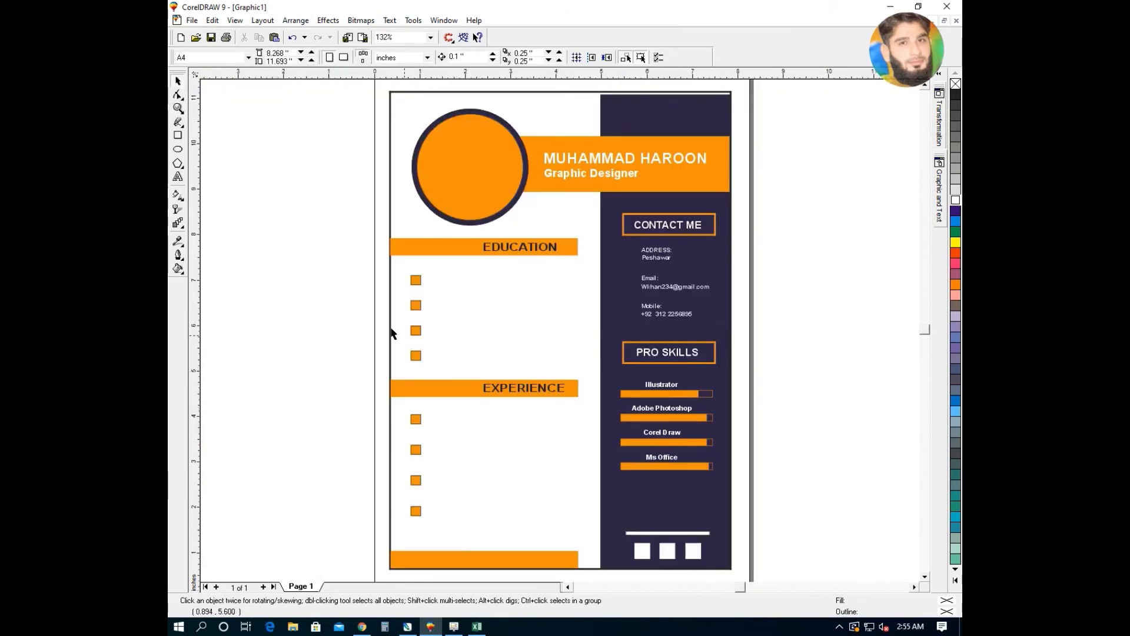
drag(371, 263, 439, 527)
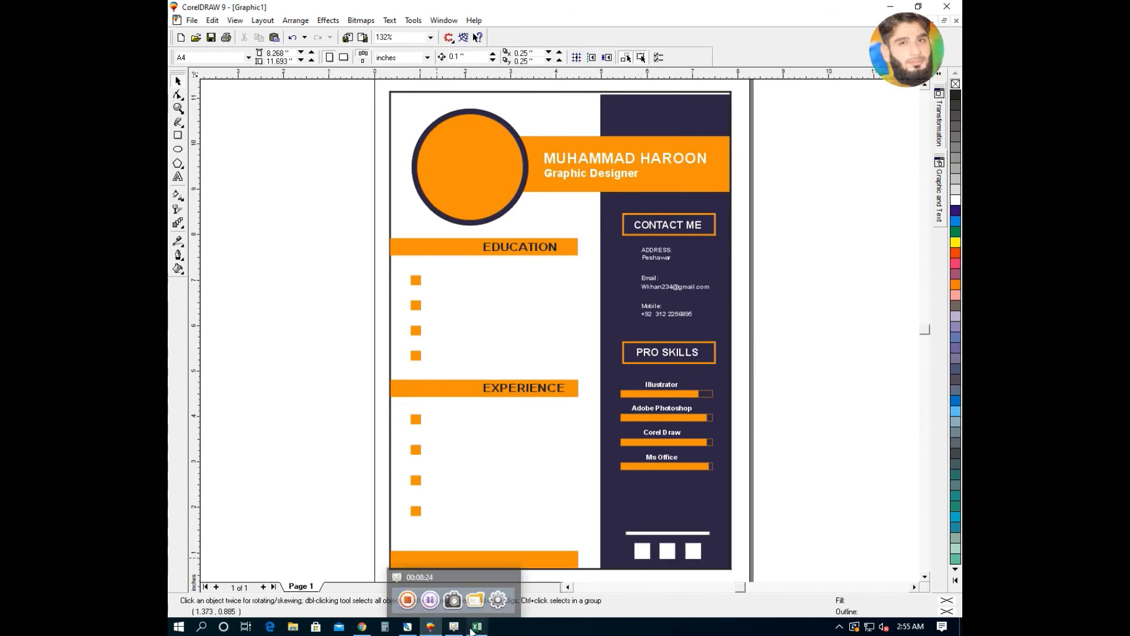
- Paste the portrait photo and move it down over the page
key(ctrl+v)
drag(540, 294, 542, 336)
drag(559, 285, 552, 308)
key(alt+c)
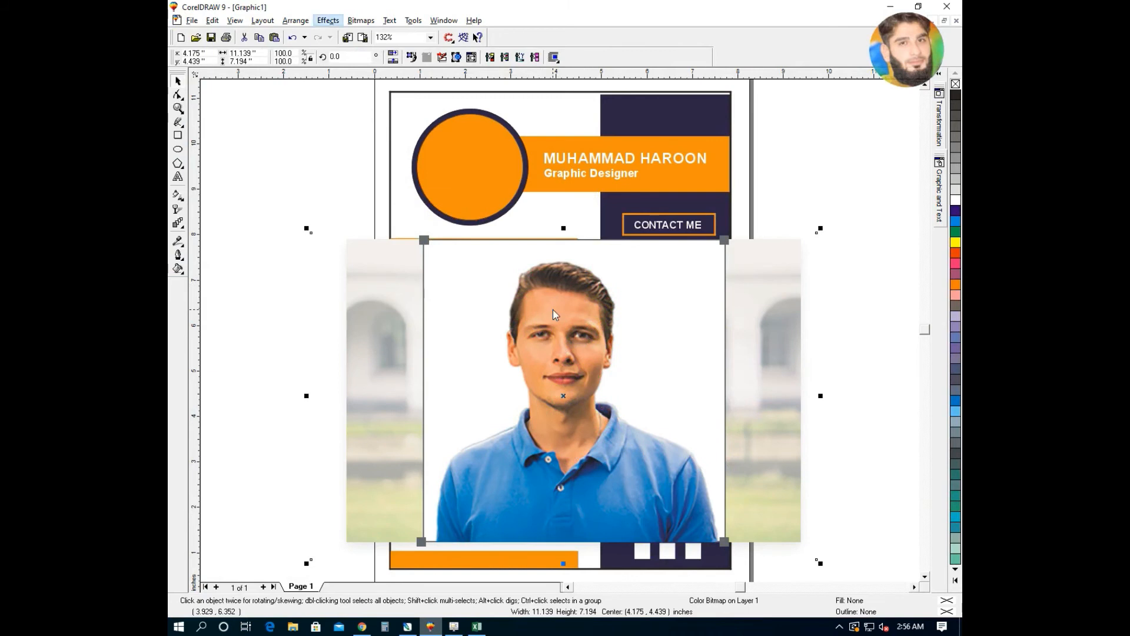
click(553, 308)
click(294, 20)
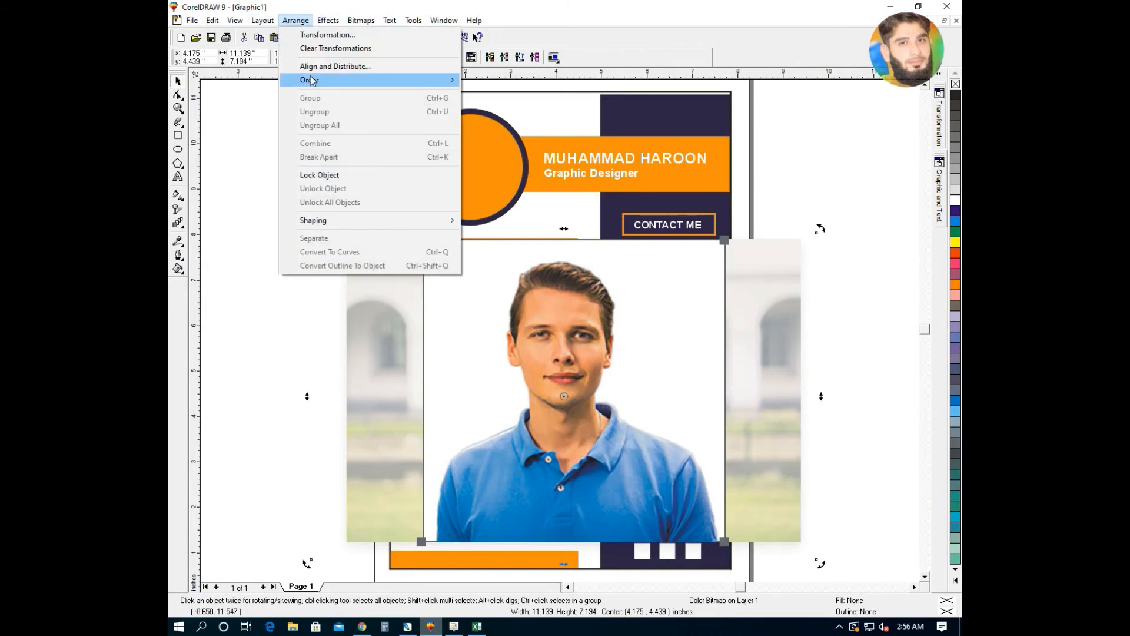
key(Escape)
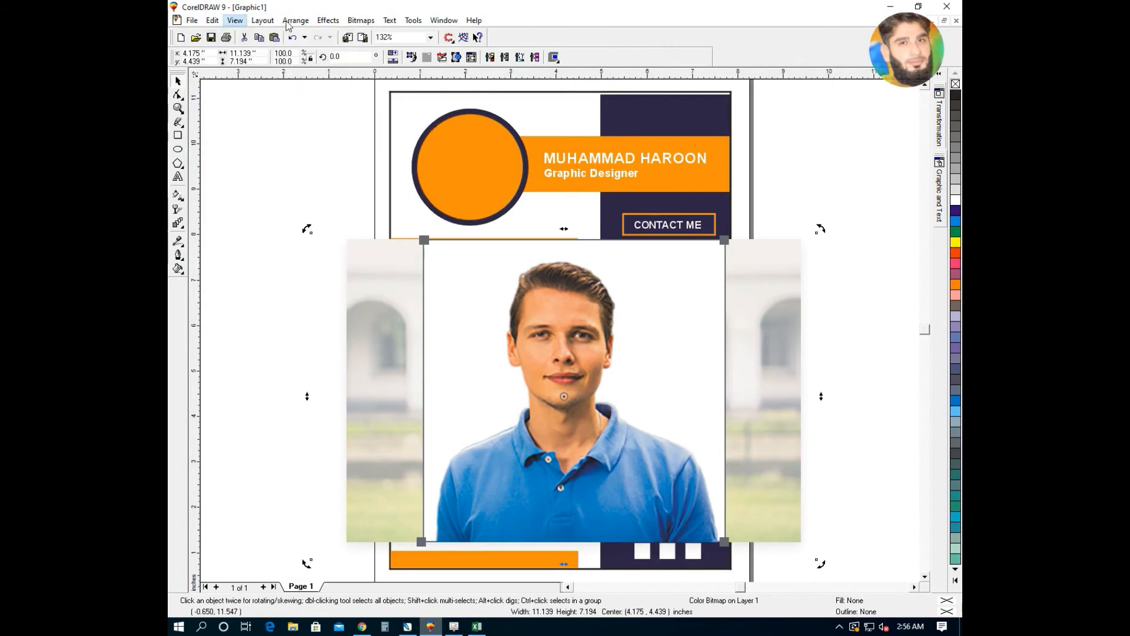
- PowerClip the photo inside the orange circle with Place Inside Container
click(294, 20)
mouse_move(328, 21)
mouse_move(358, 109)
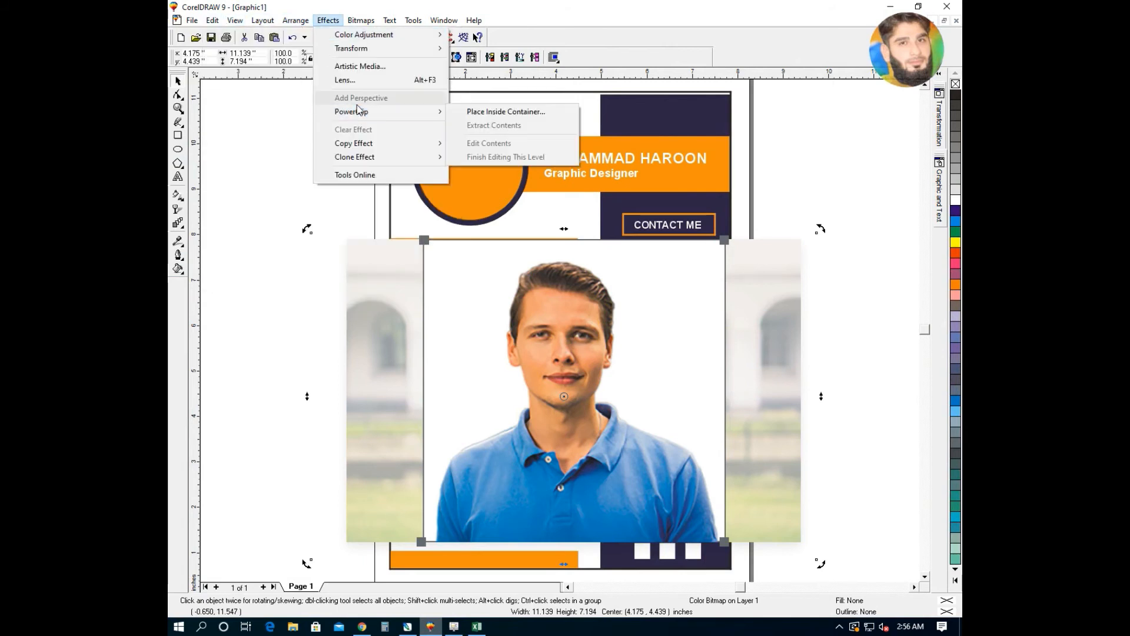
click(471, 112)
click(448, 170)
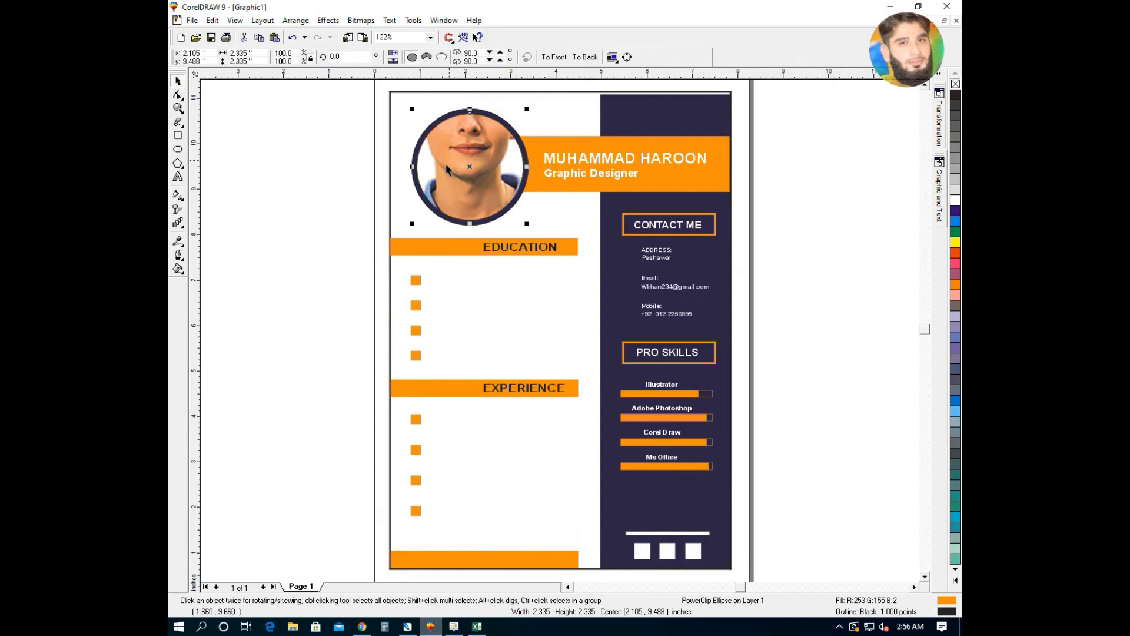
- Edit the clip contents, scaling the photo to about half size and centring it in the circle
key(alt+c)
key(w)
key(e)
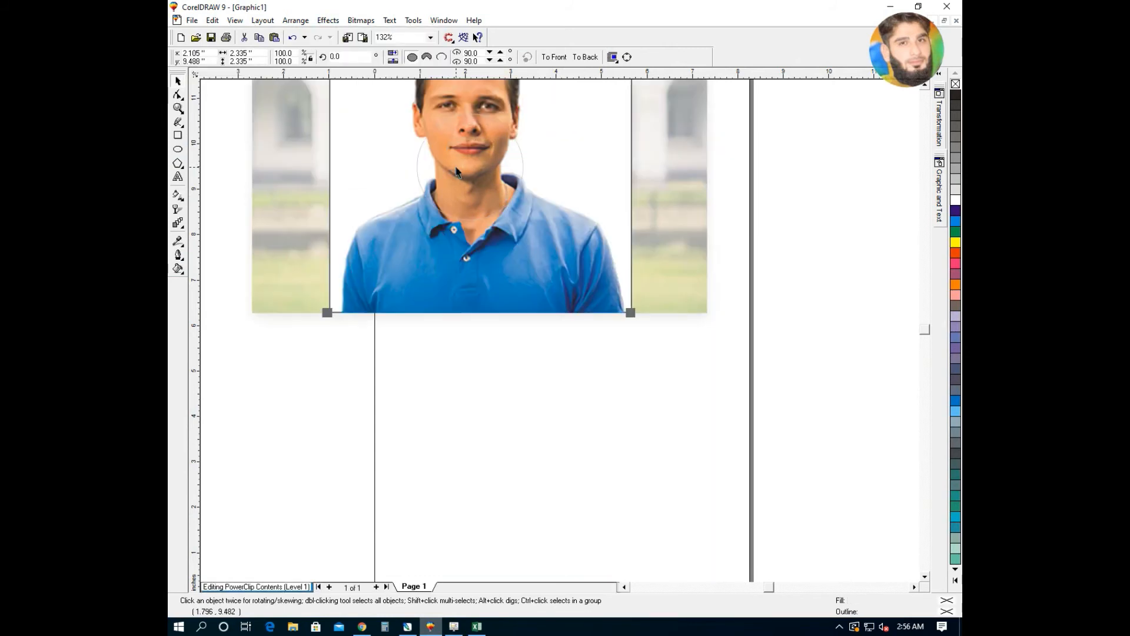
click(474, 162)
drag(723, 331, 643, 313)
key(F4)
drag(906, 104, 831, 212)
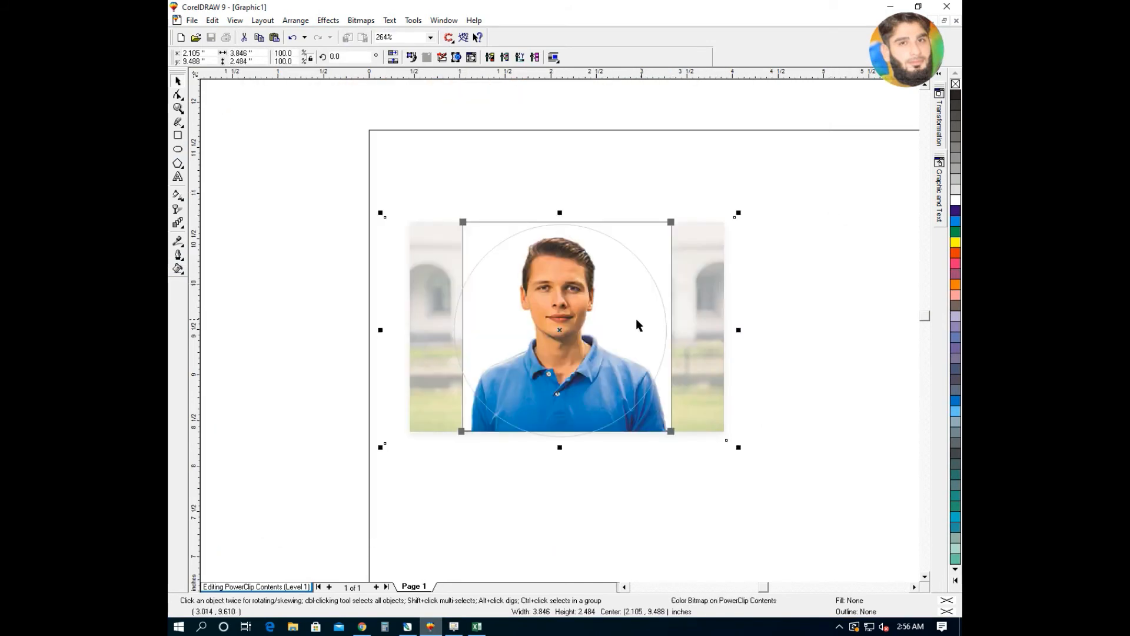
drag(572, 341, 574, 341)
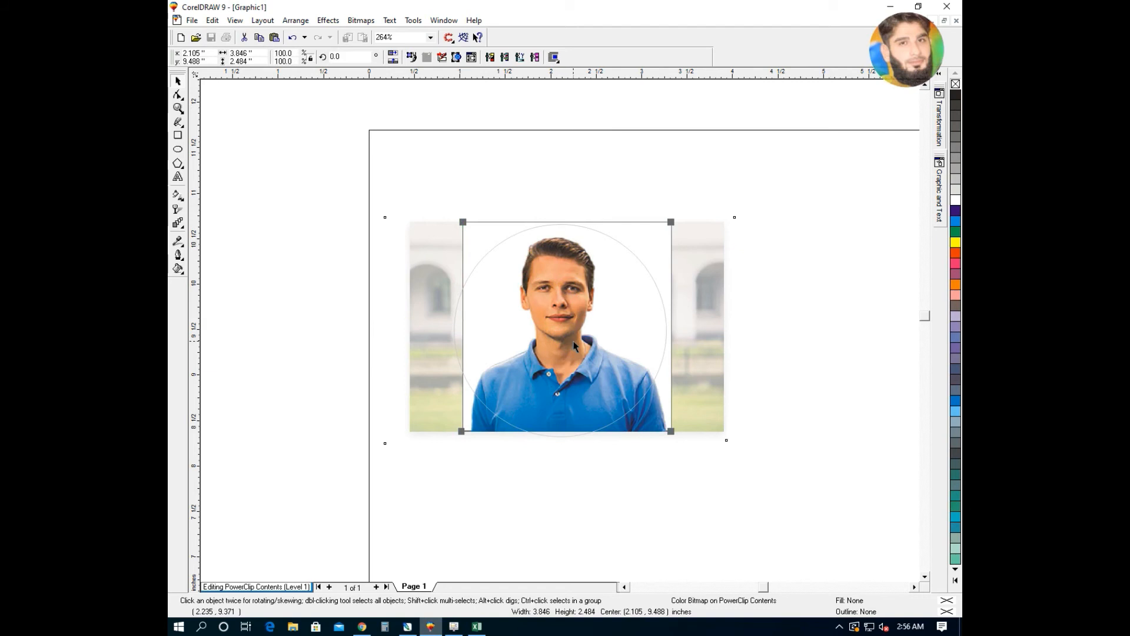
click(323, 21)
mouse_move(390, 109)
click(492, 157)
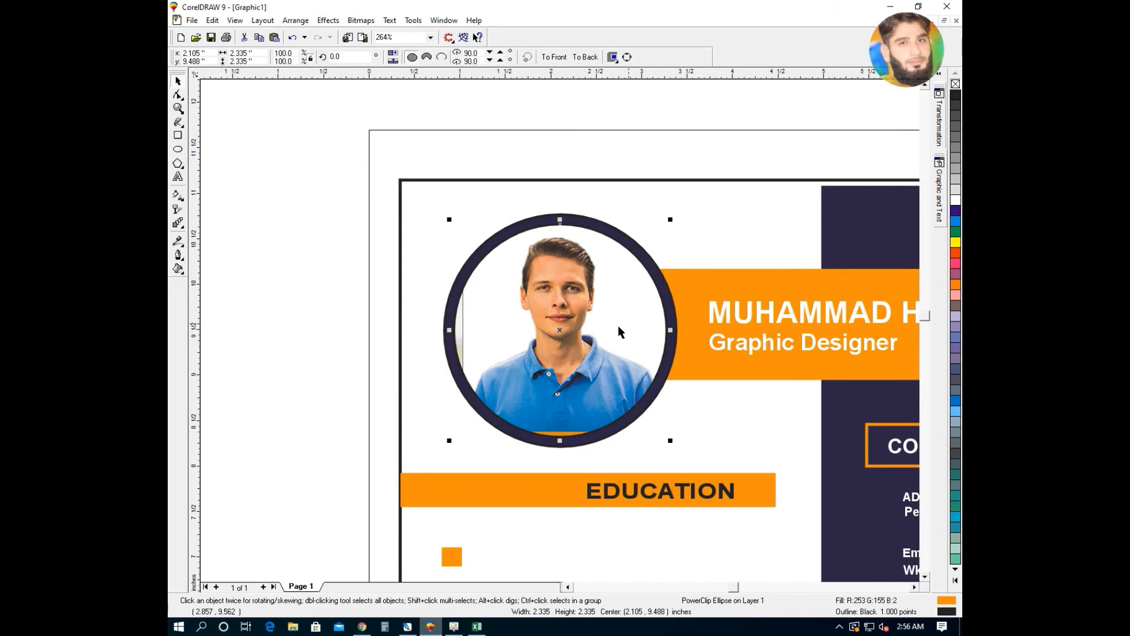
- Re-edit the clipped photo, moving it down, widening it slightly and shifting it left
key(alt+c)
key(w)
key(e)
mouse_move(572, 389)
mouse_down()
mouse_move(574, 401)
mouse_move(570, 388)
mouse_up()
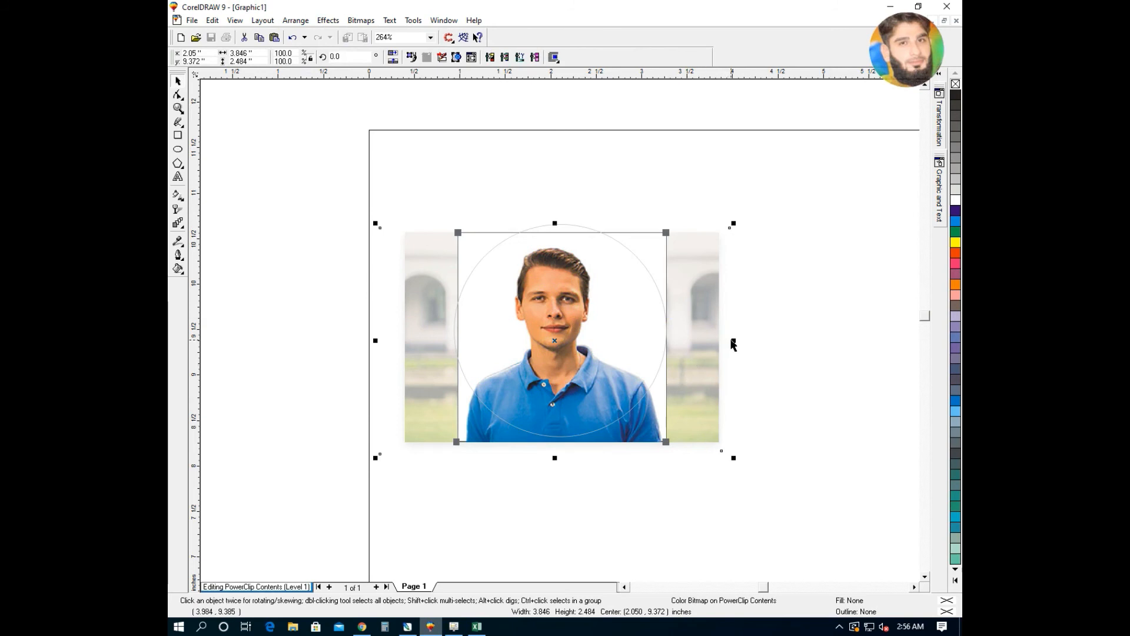
drag(733, 340, 746, 341)
drag(604, 376, 591, 378)
key(alt+c)
key(w)
key(f)
- Nudge the photo up slightly within the circle, finish editing and zoom to the whole page
key(alt+c)
key(w)
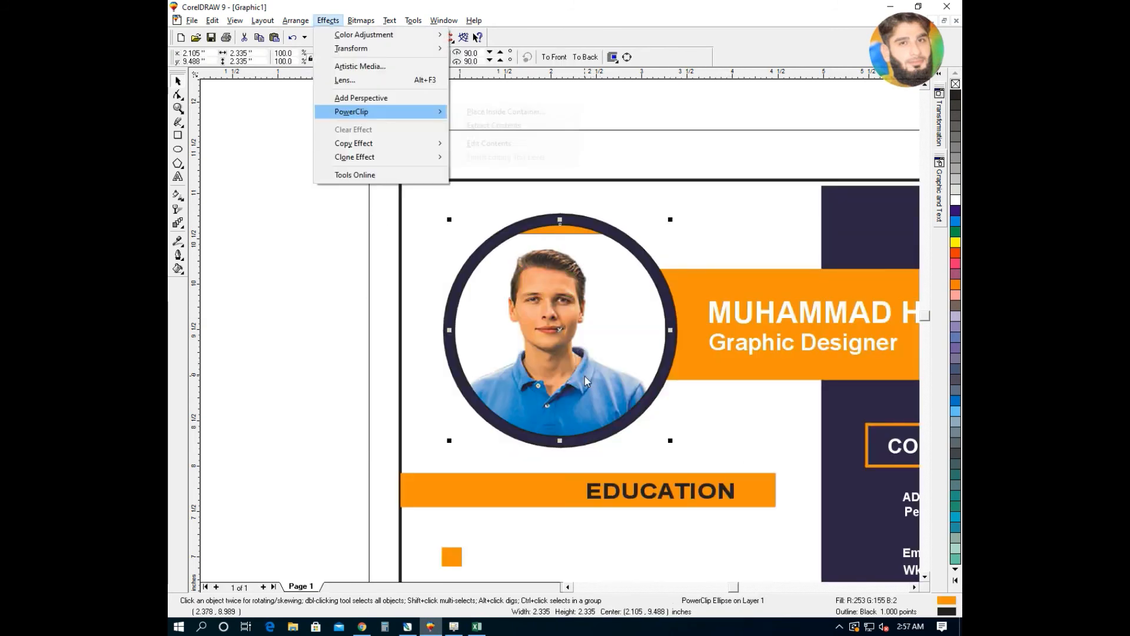
key(e)
drag(574, 380, 571, 370)
key(alt+c)
key(w)
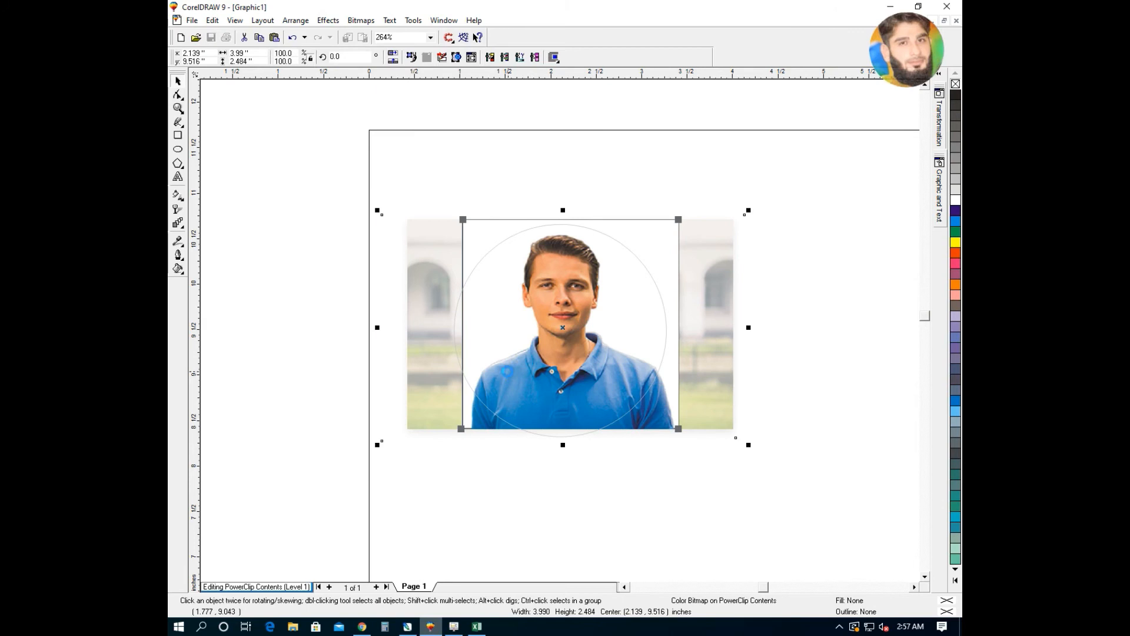
key(f)
key(F4)
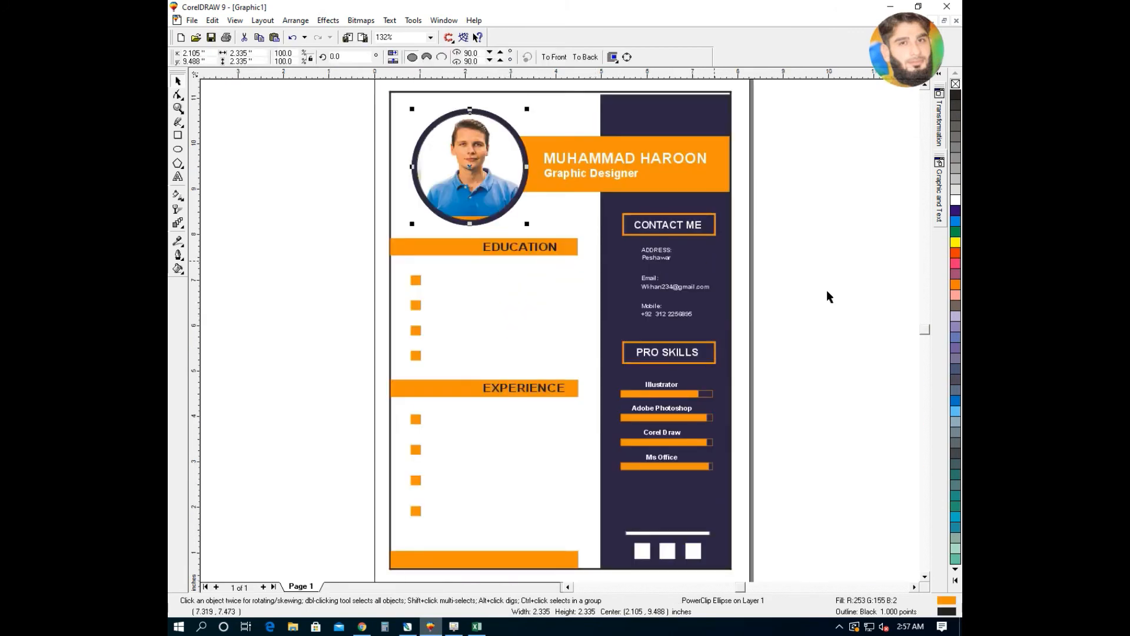